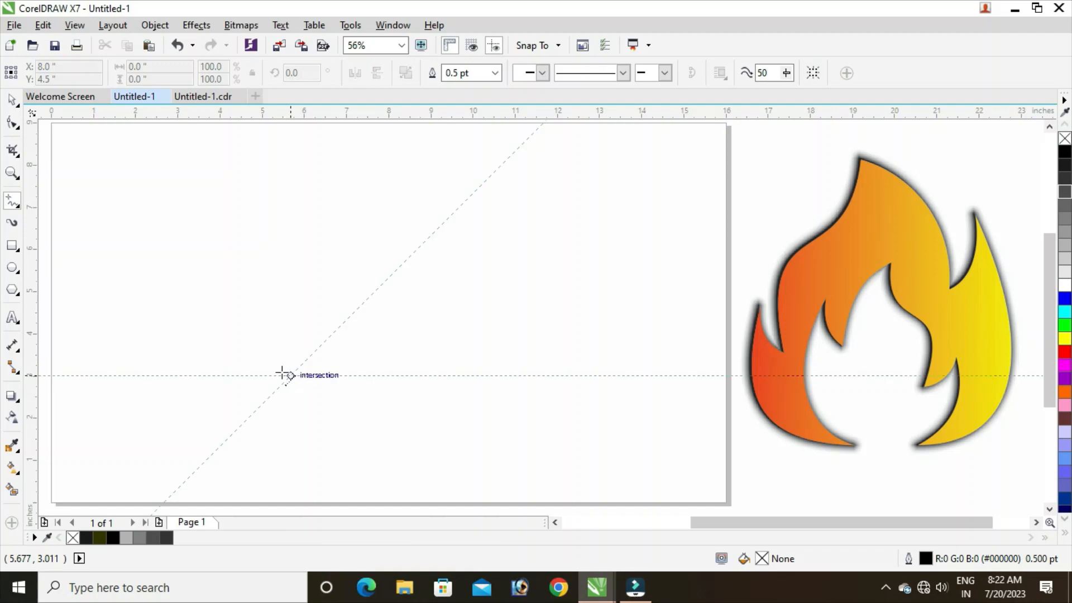
Draw four connected straight segments from the flame's base through the left tip, notch and shoulder to the peak, about 2.7 by 4.7 inches.
left_click(290, 375)
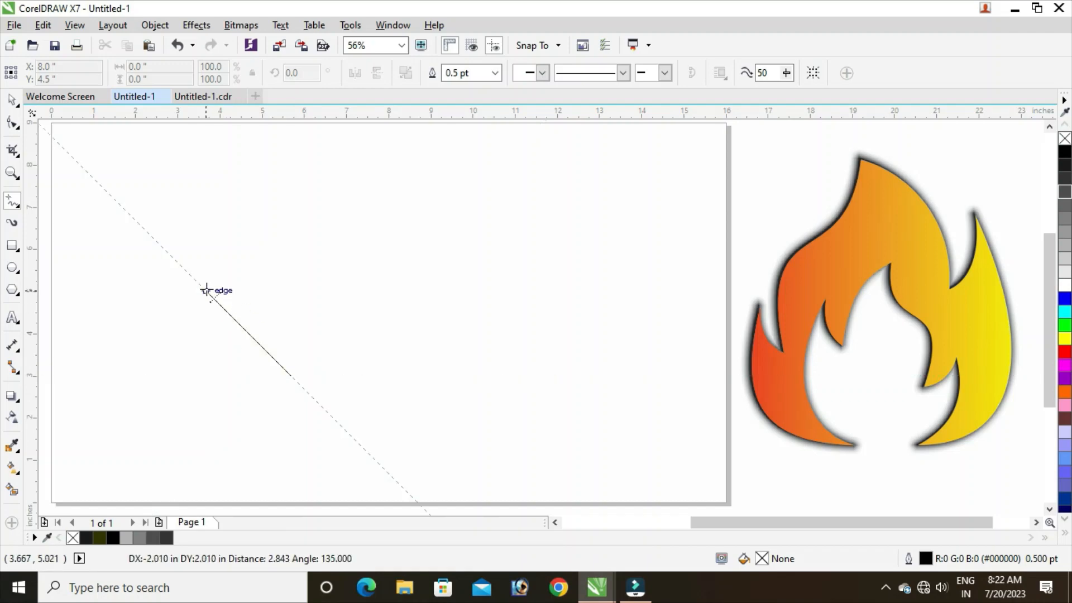
left_click(204, 290)
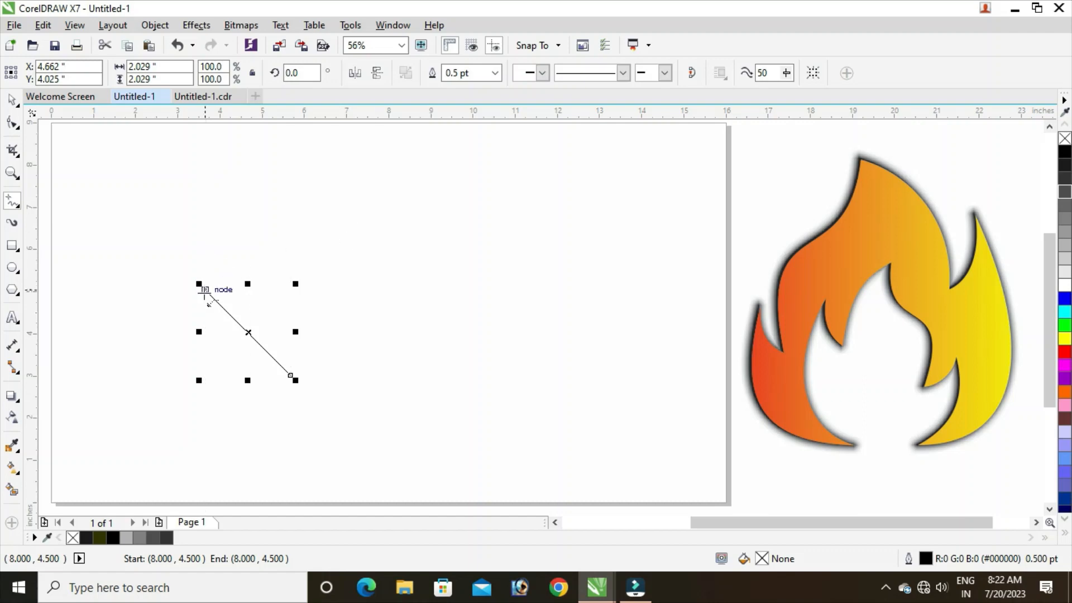
left_click(204, 289)
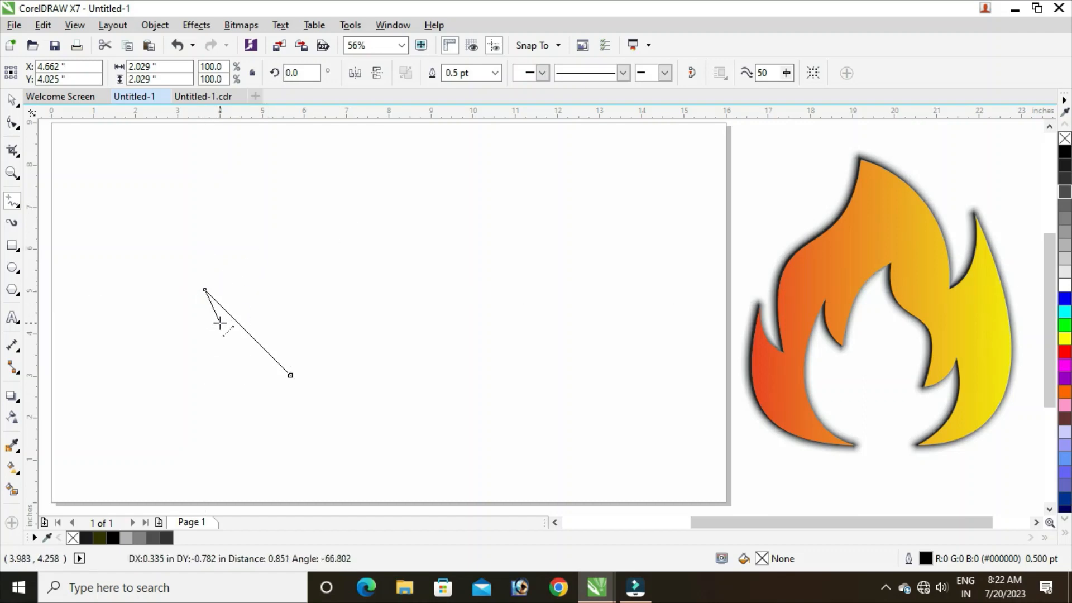
left_click(221, 323)
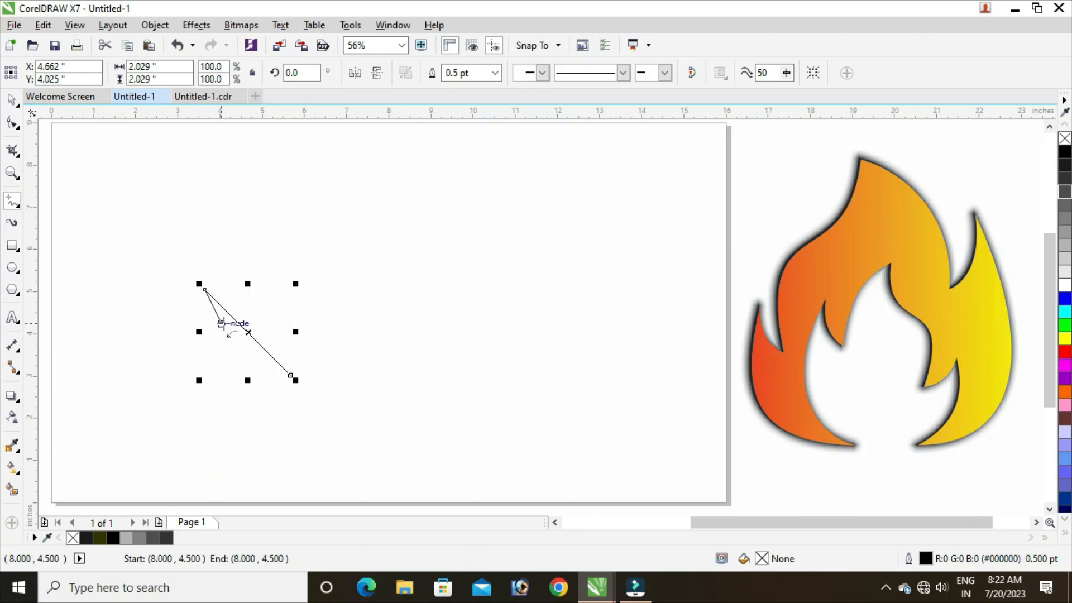
left_click(220, 323)
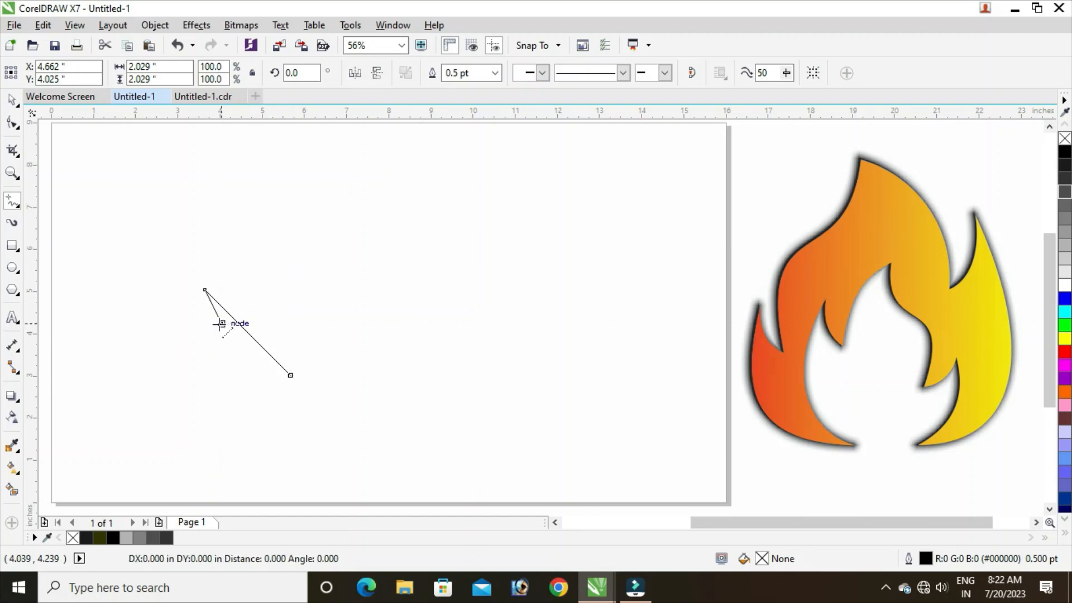
left_click(259, 239)
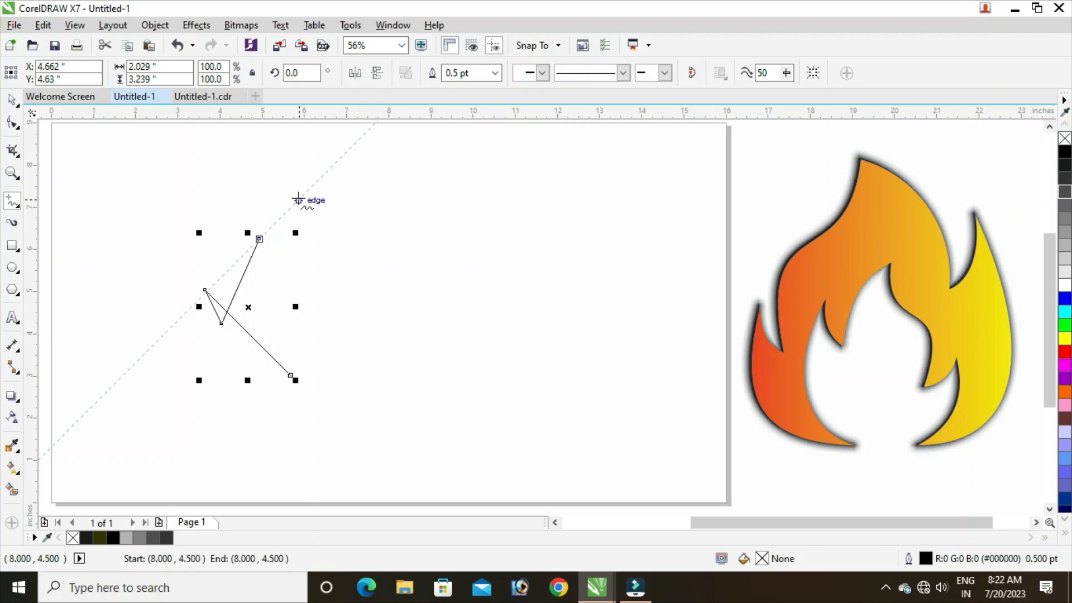
left_click(259, 238)
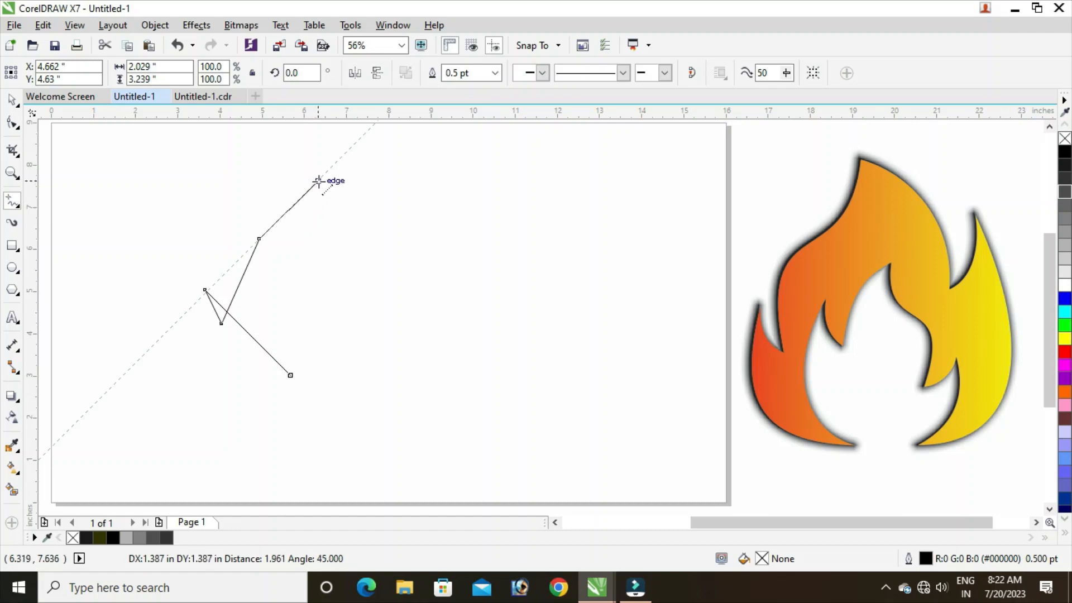
left_click(320, 178)
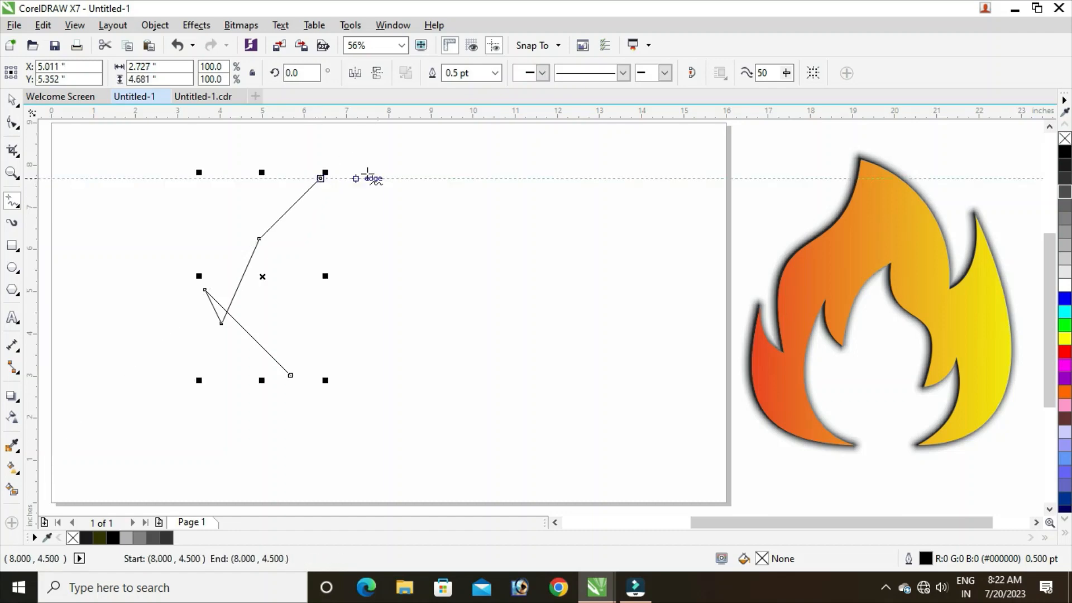
Continue the outline from the peak through the right notch to the right tip and close it at the base, about 5 by 4.7 inches overall.
left_click(320, 178)
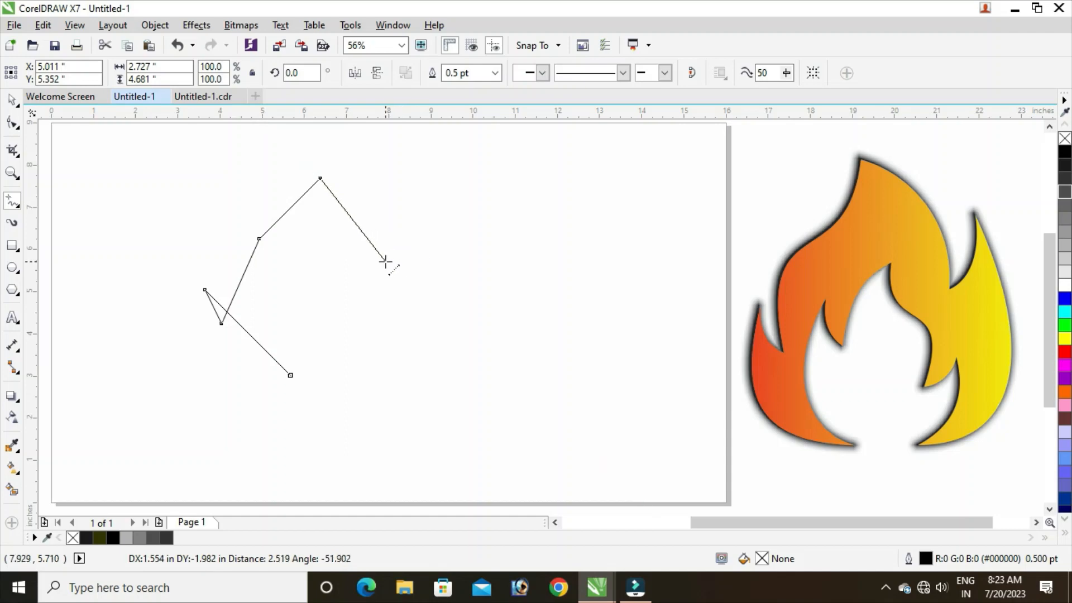
left_click(383, 265)
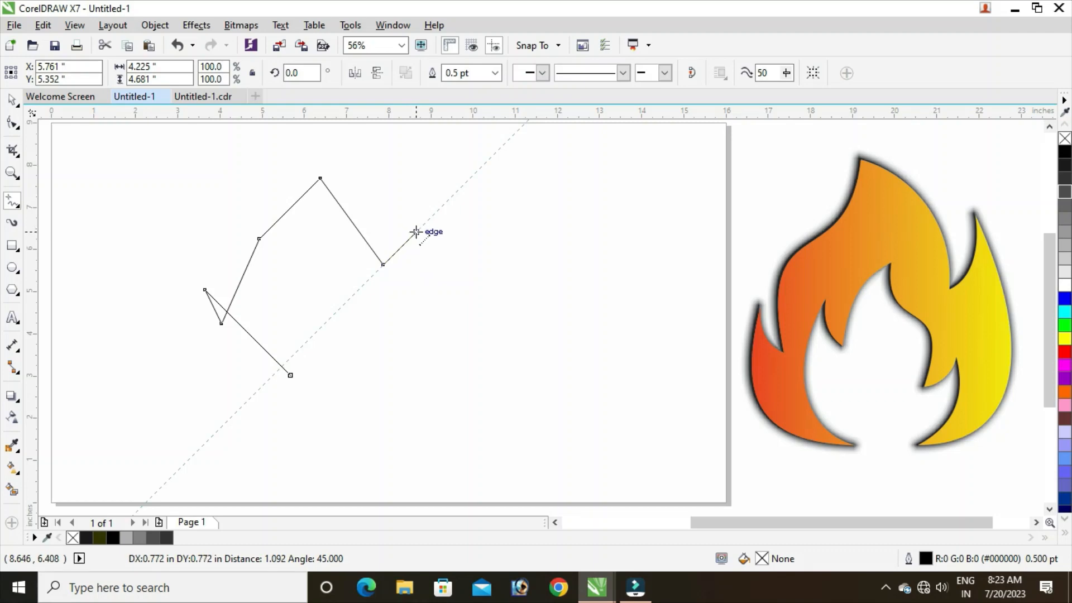
double_click(415, 232)
left_click(291, 375)
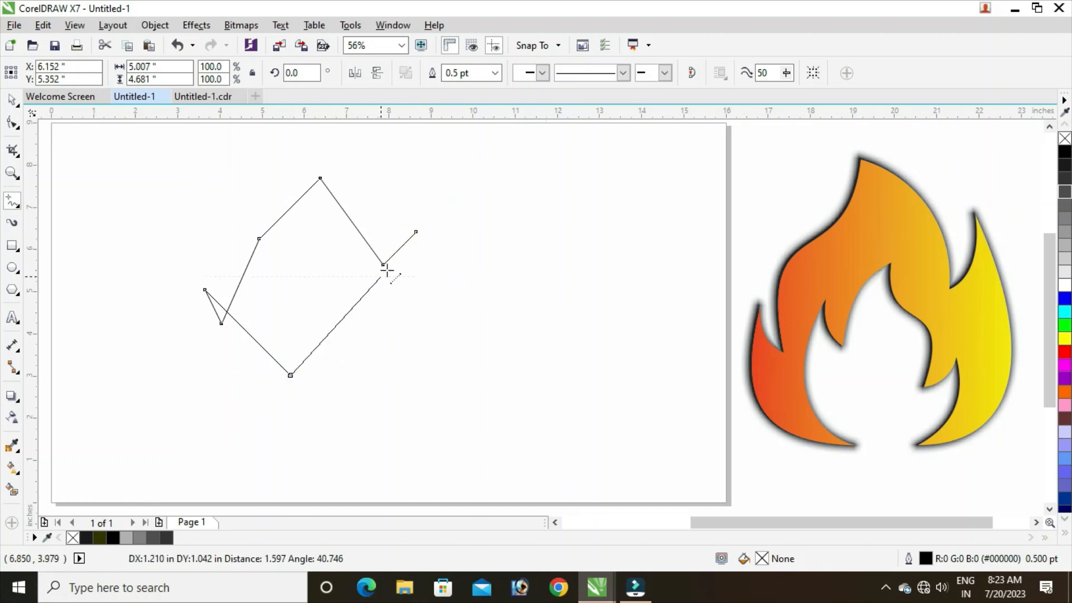
left_click(416, 231)
left_click(12, 101)
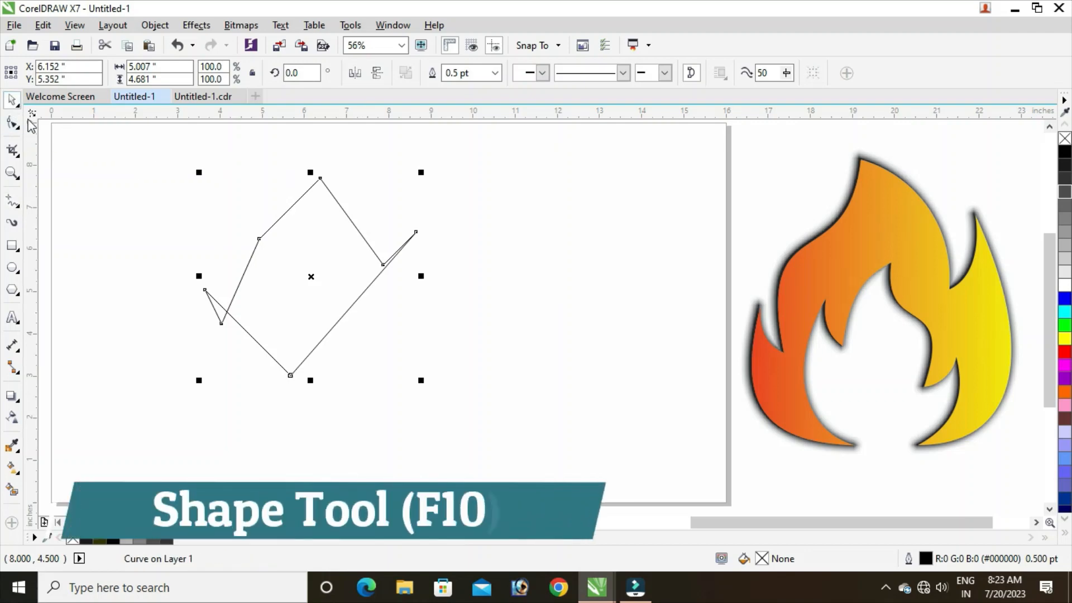
left_click(89, 220)
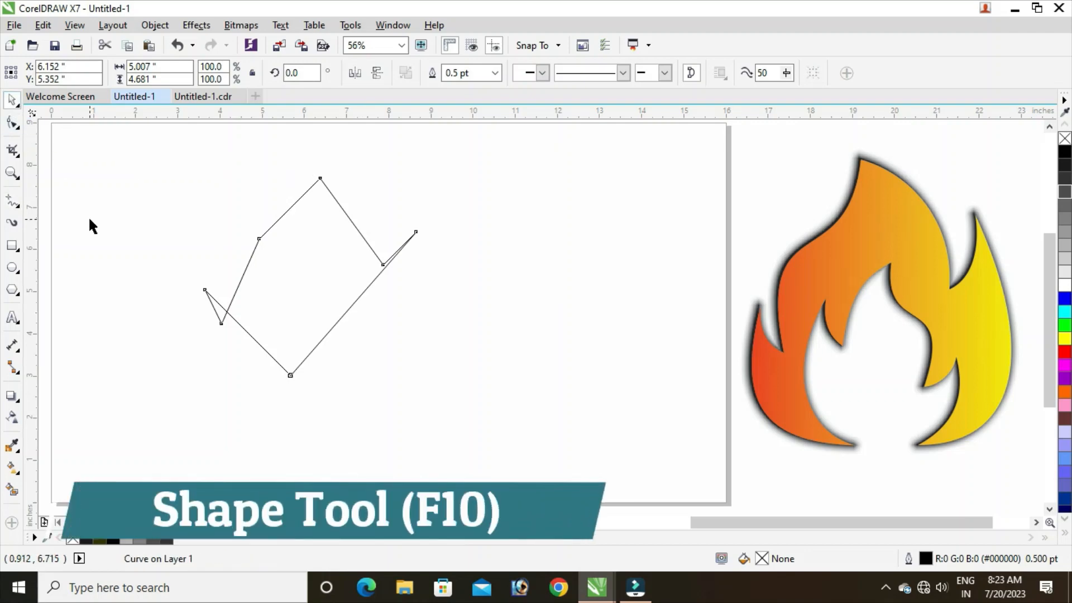
Convert all straight segments of the flame outline to curves with the Shape tool.
left_click(11, 125)
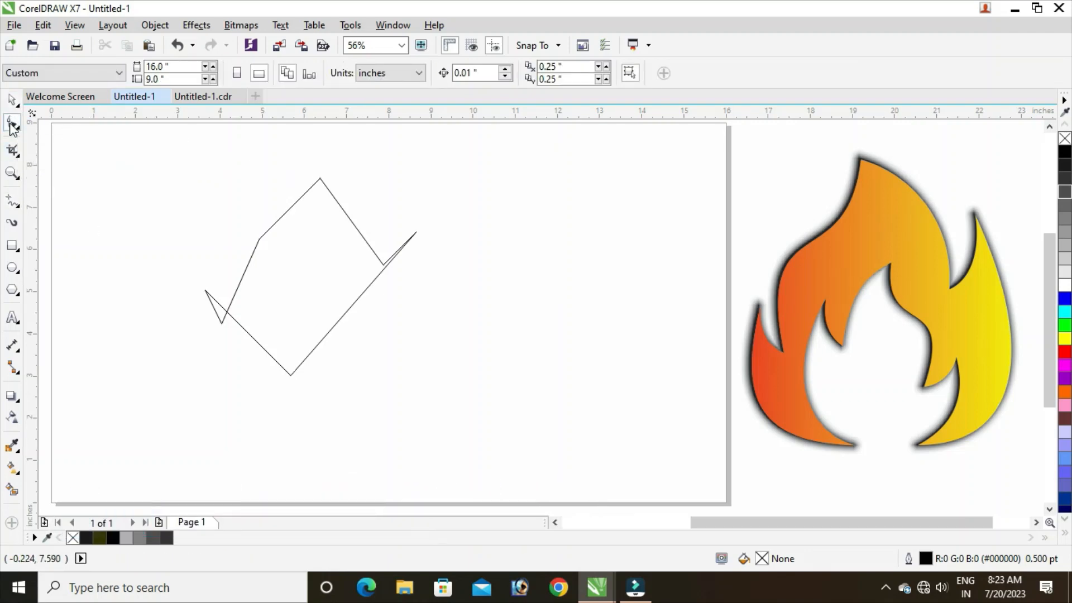
left_click_drag(129, 137, 468, 407)
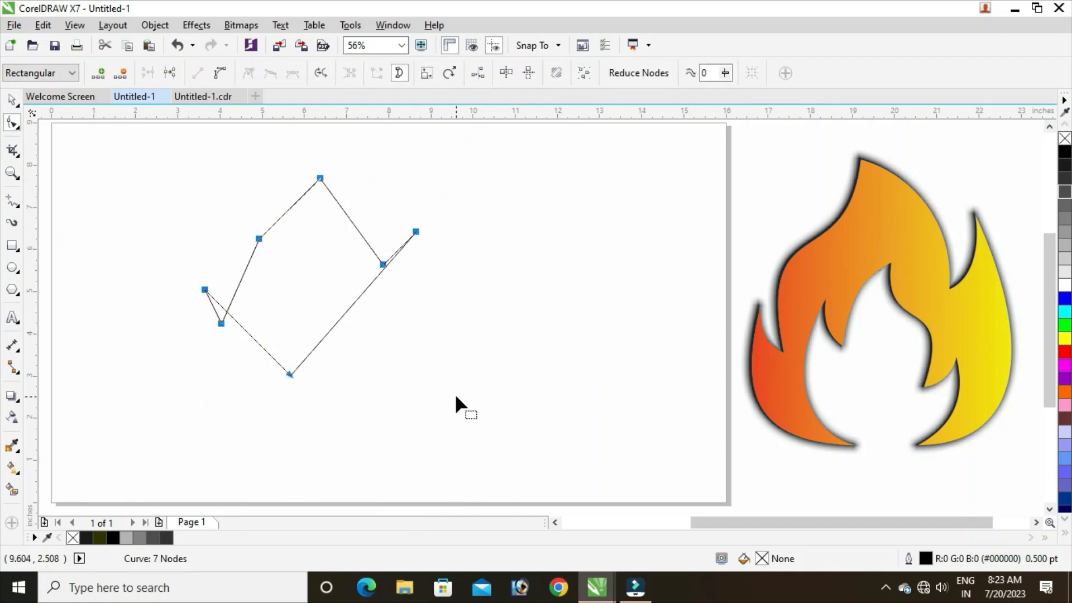
left_click(222, 75)
left_click(377, 194)
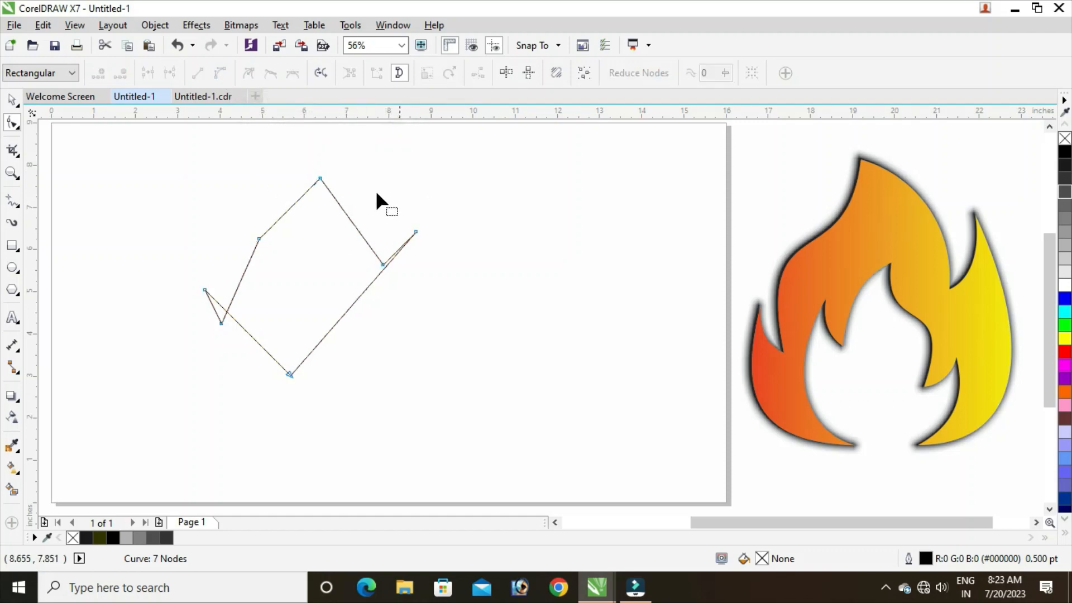
Bend the segment left of the peak inward, and bow the left side, lower left, upper right and lower right segments outward into a rounded flame.
left_click(320, 178)
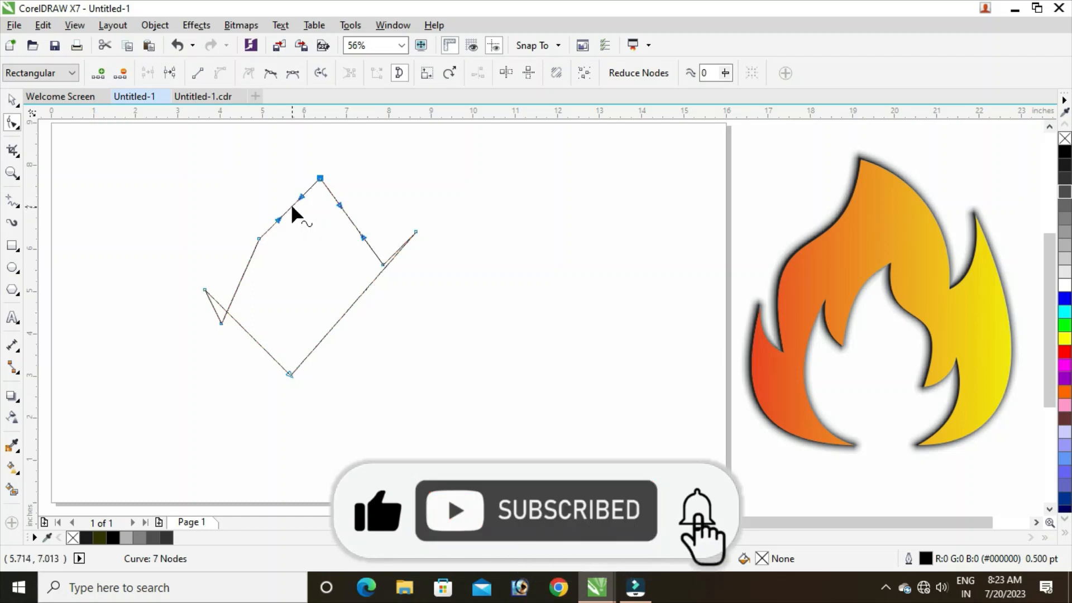
mouse_move(293, 206)
left_mouse_down()
mouse_move(299, 217)
mouse_move(297, 208)
left_mouse_up()
left_click(269, 261)
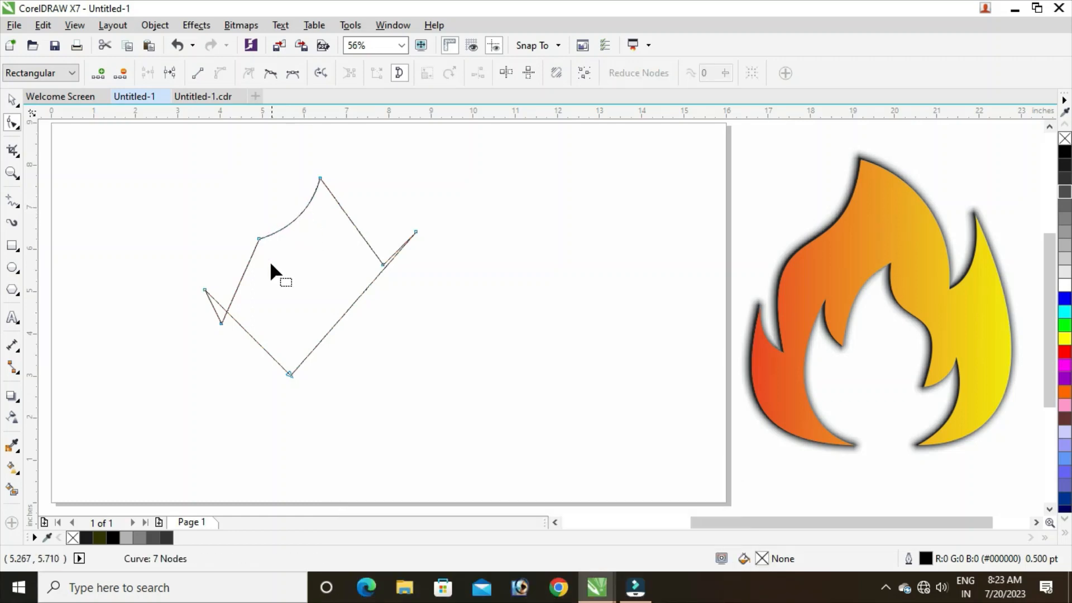
left_click_drag(239, 287, 224, 279)
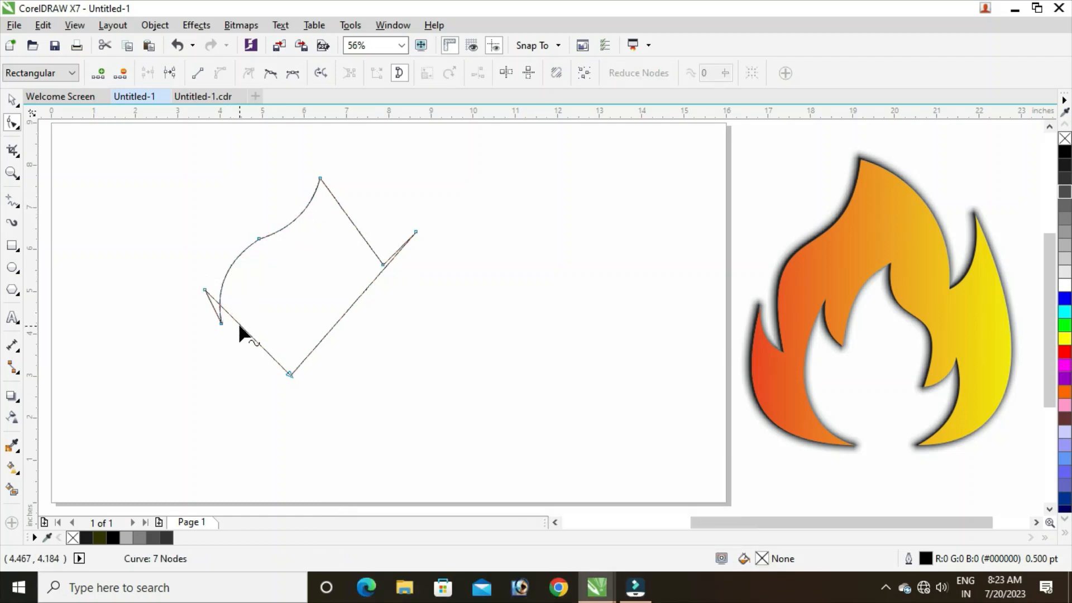
left_click_drag(243, 329, 226, 353)
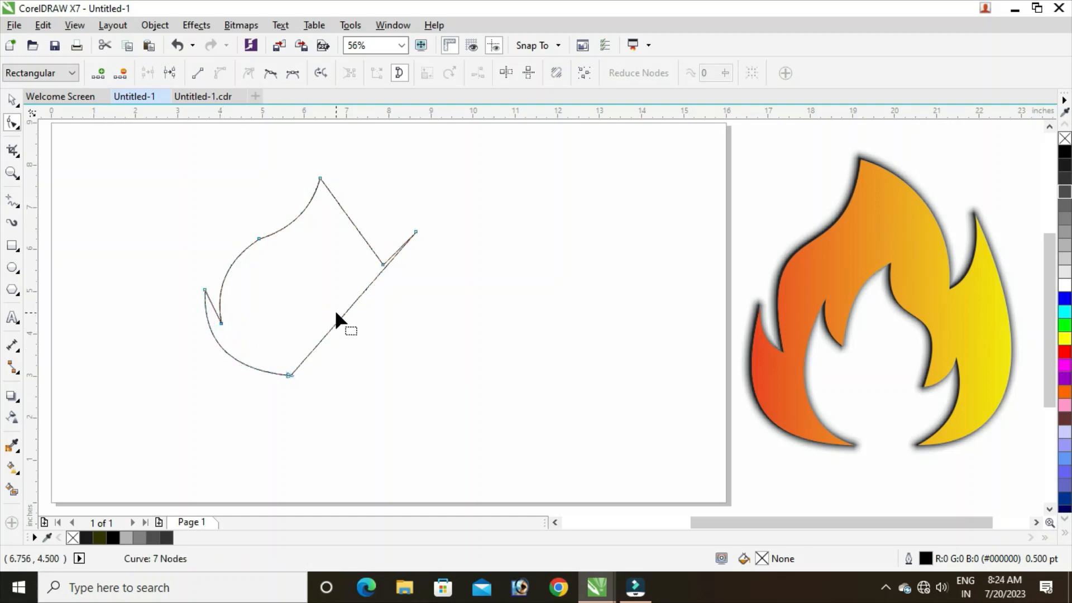
left_click_drag(353, 223, 370, 212)
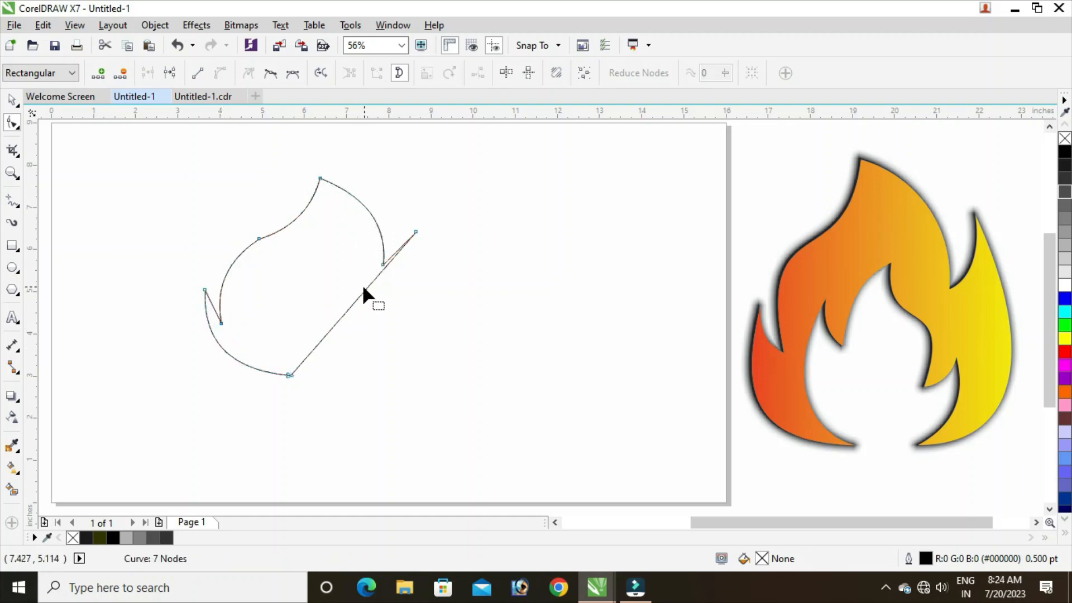
left_click_drag(363, 290, 400, 349)
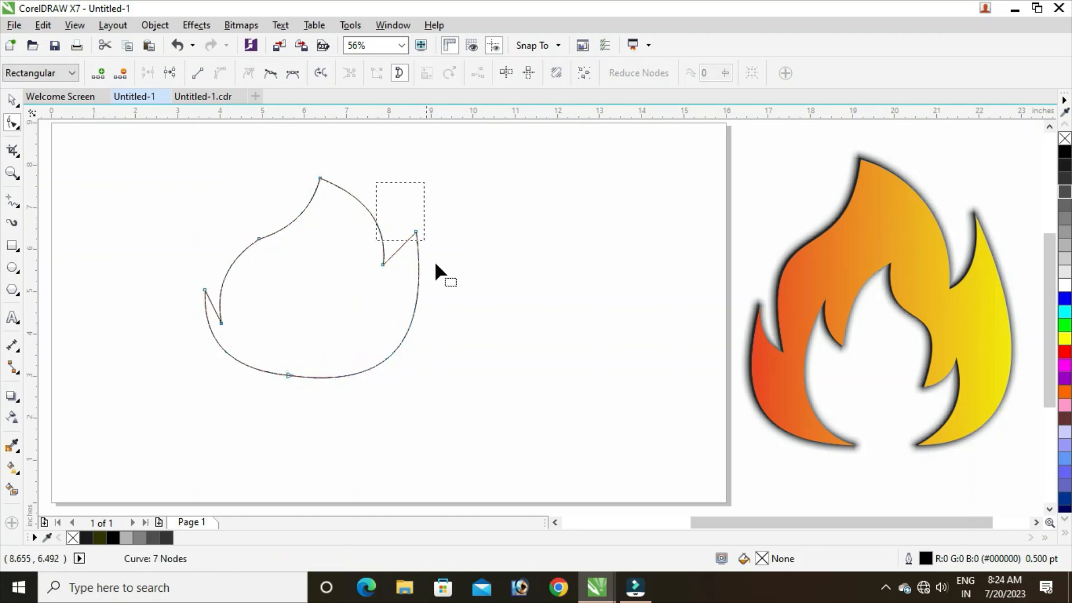
Narrow the flame by moving the right tip and notch nodes about 0.37 inches left and the left tip, notch and shoulder nodes slightly right.
mouse_move(435, 264)
left_mouse_down()
mouse_move(482, 396)
mouse_move(425, 270)
left_mouse_up()
left_click_drag(417, 232, 400, 230)
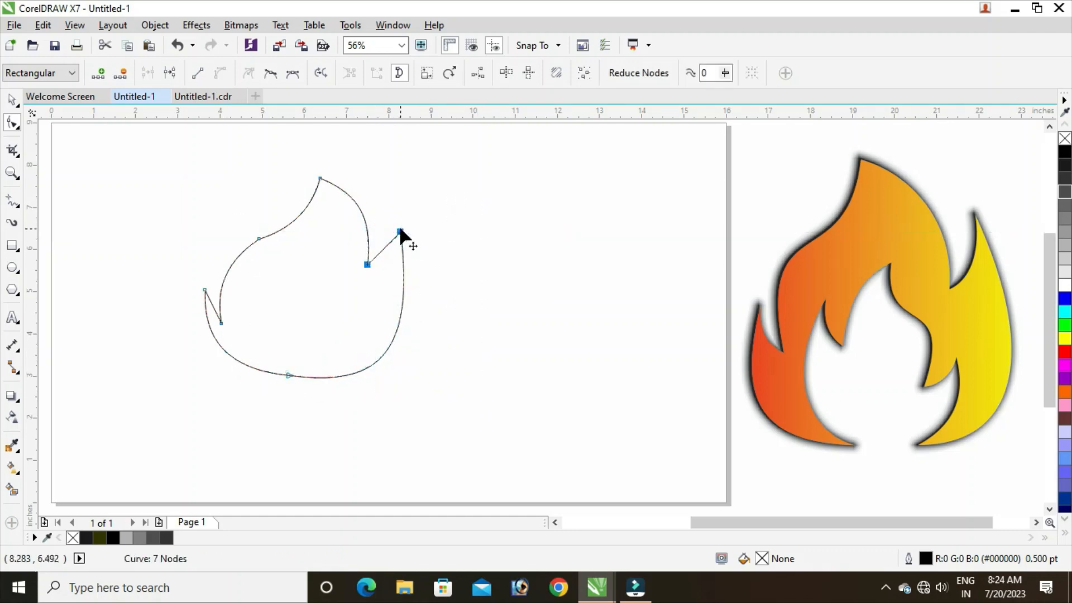
left_click_drag(161, 223, 263, 363)
left_click_drag(222, 322, 225, 379)
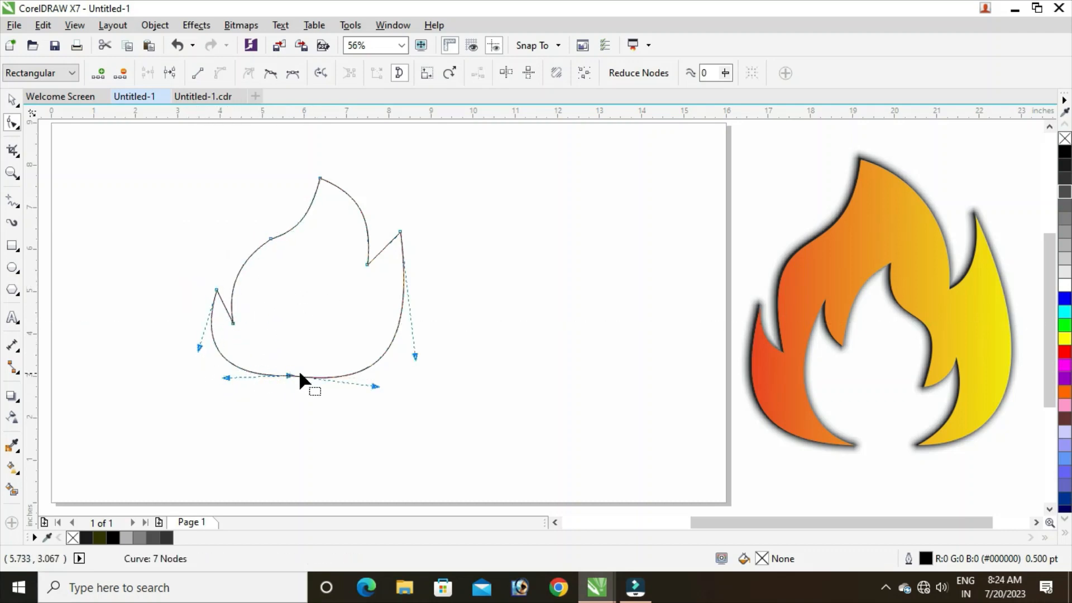
Curve the inner edge of the left spike and move its tip node slightly up and outward.
left_click_drag(224, 305, 221, 311)
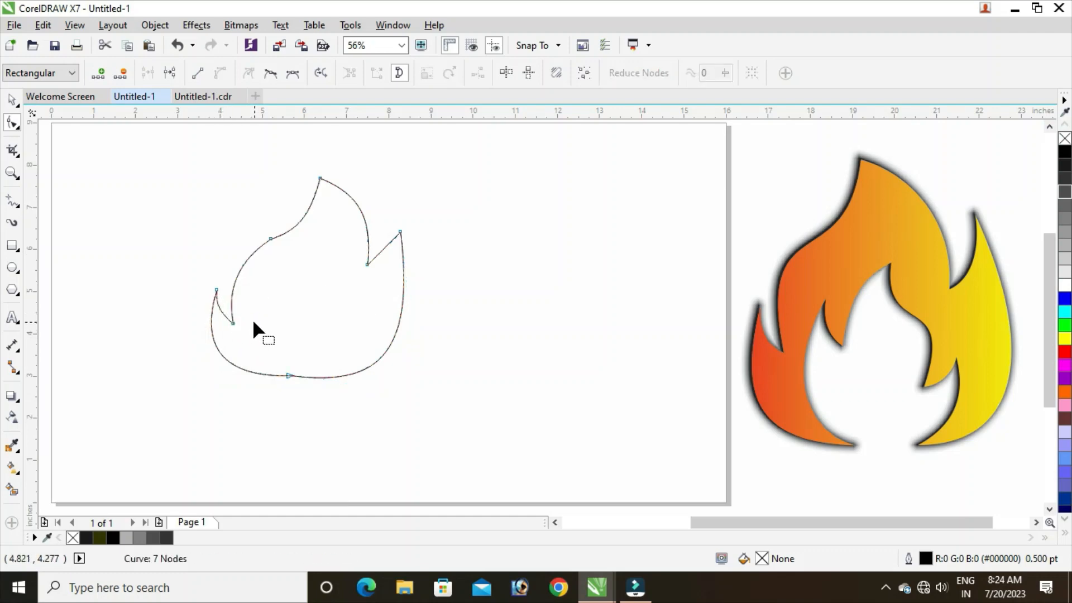
left_click(247, 320)
left_click_drag(193, 268, 218, 293)
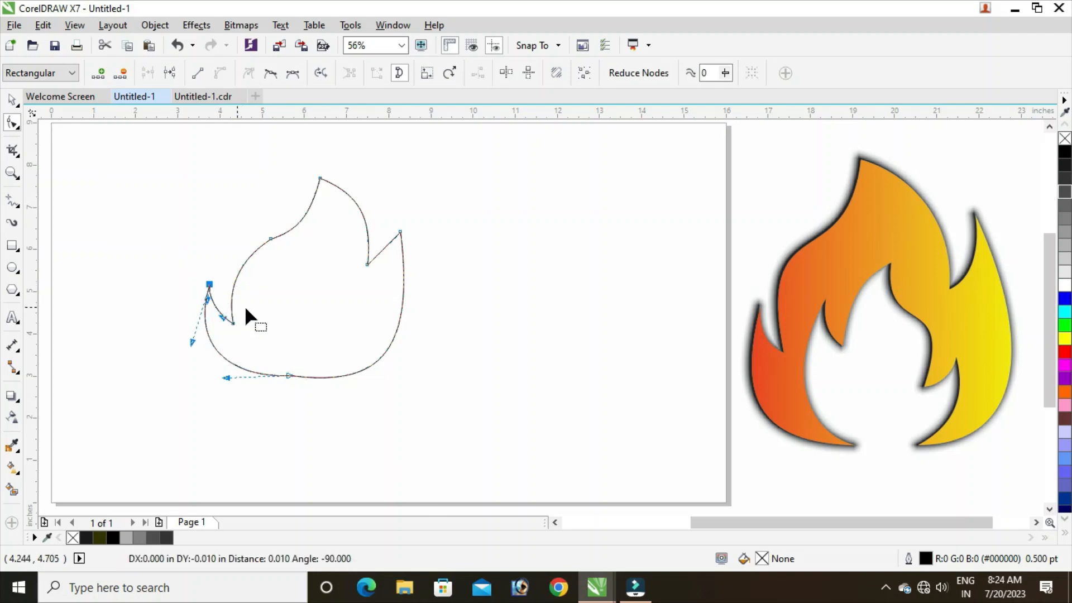
Delete the shoulder node on the upper left edge and adjust the peak and left notch control handles to form a smooth S-curve.
left_click(270, 239)
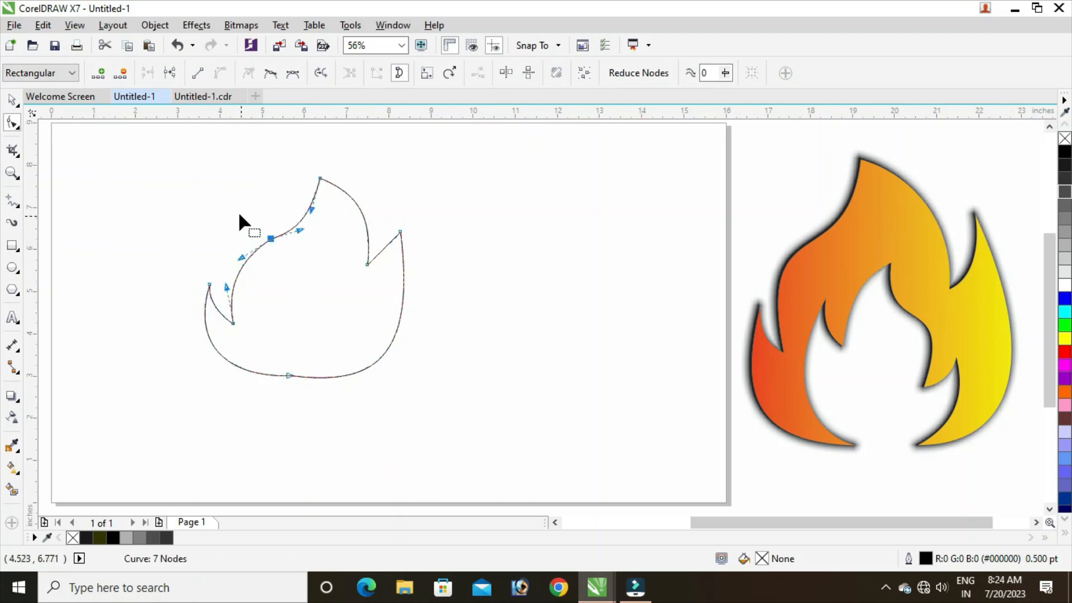
right_click(269, 239)
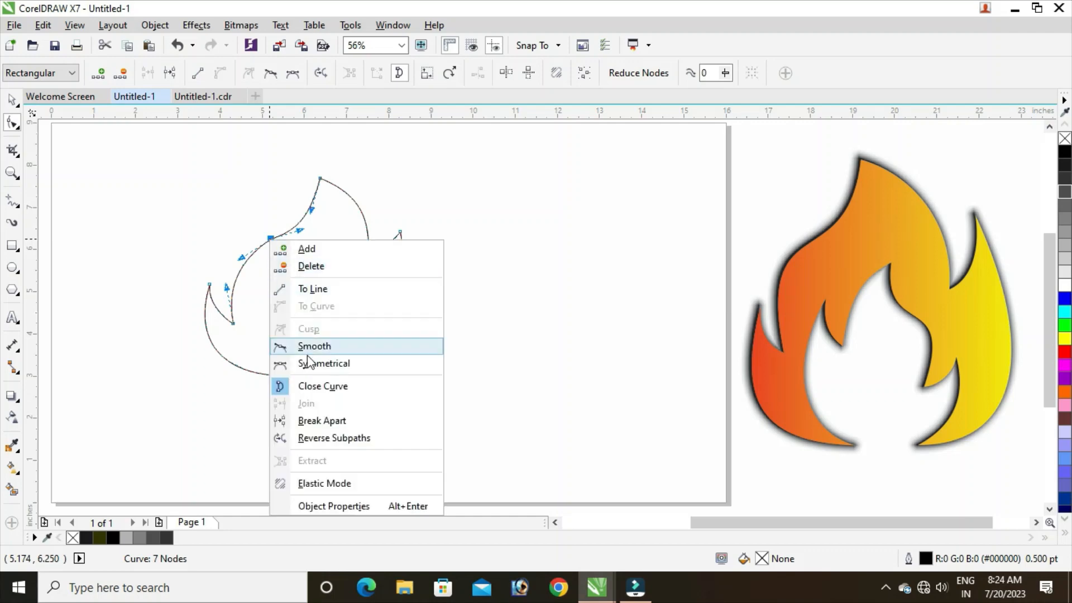
left_click(345, 267)
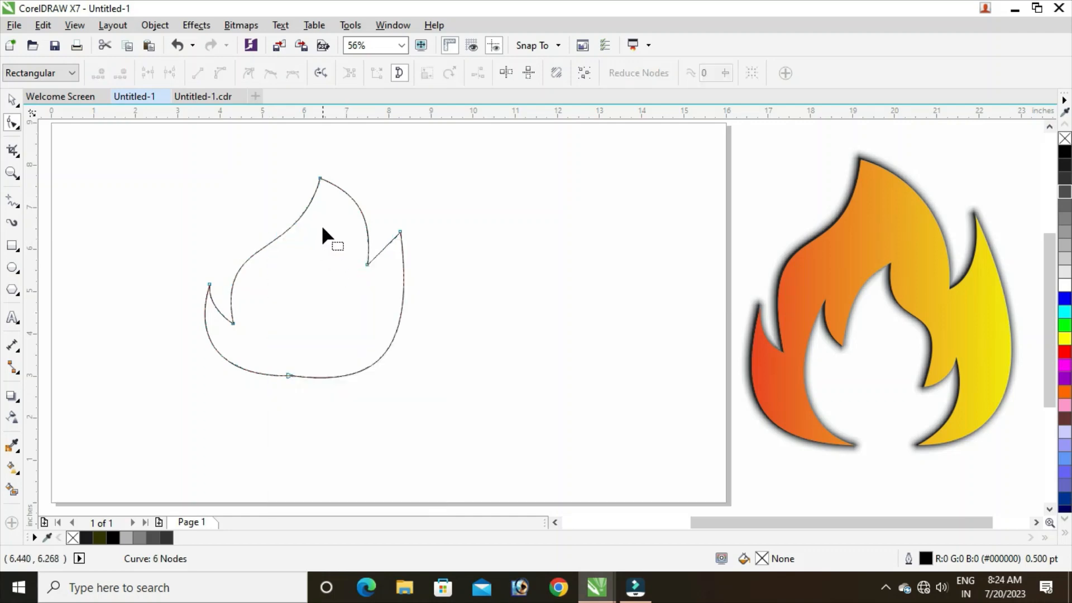
left_click(320, 178)
left_click(301, 257)
left_click(322, 179)
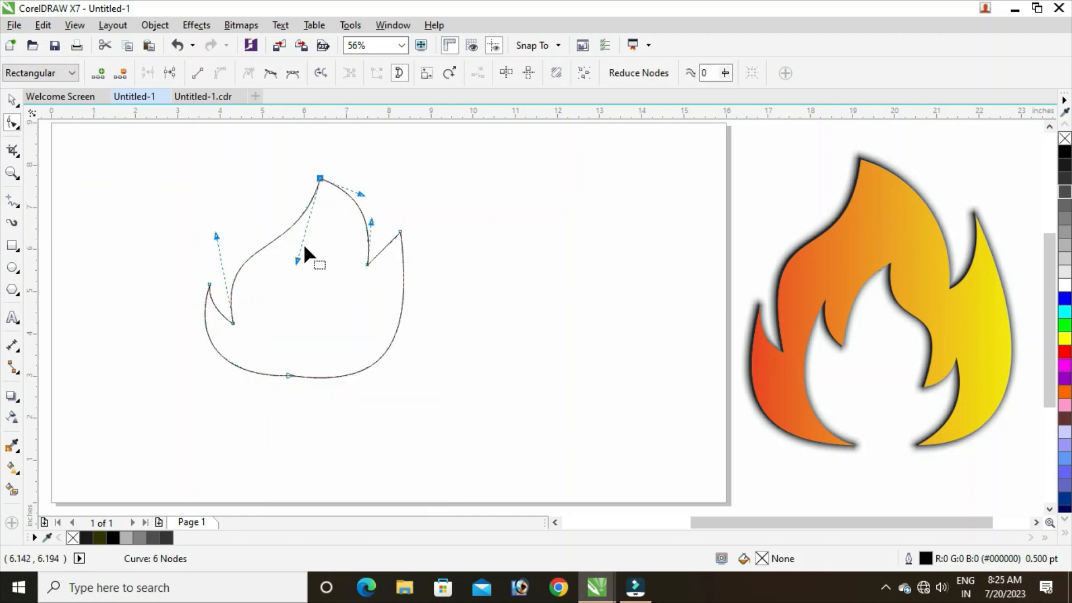
left_click_drag(297, 261, 305, 261)
left_click_drag(216, 235, 217, 212)
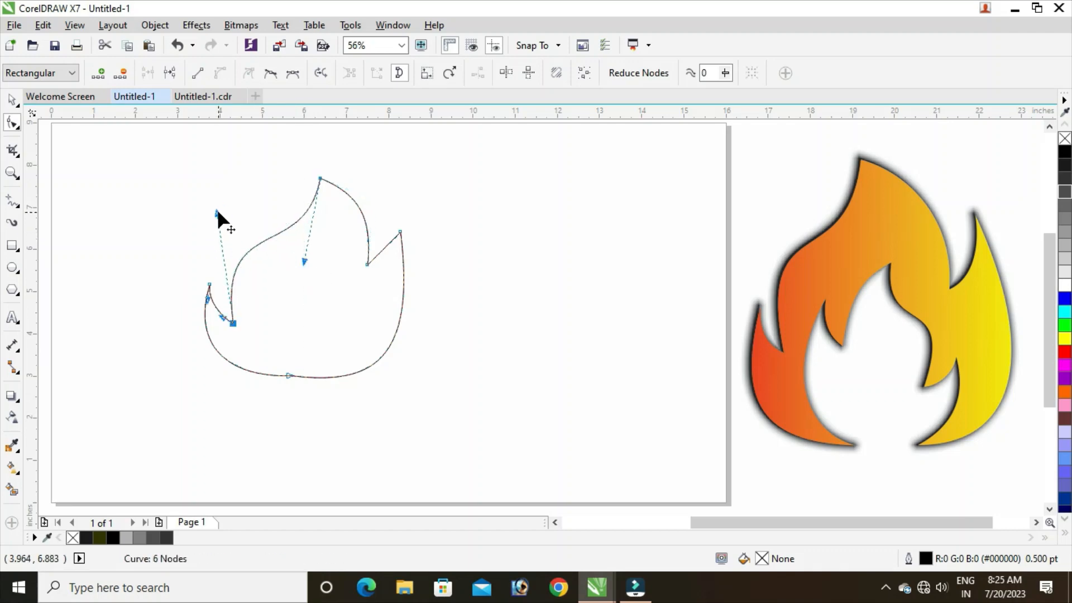
Curve the inner edge of the right spike, raise its tip slightly and bulge the flame's right side outward.
left_click_drag(383, 260, 406, 239)
left_click_drag(399, 232, 398, 221)
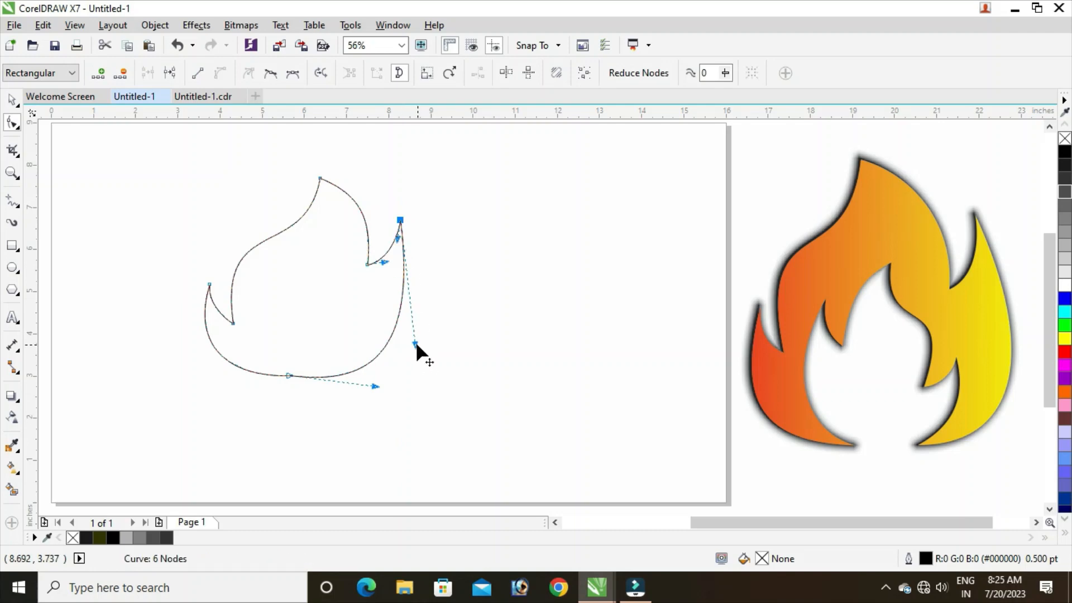
left_click_drag(416, 344, 434, 347)
Move the flame's peak node slightly up and left, refine the curves on both sides of it with their control handles, and deselect the shape.
left_click_drag(272, 162, 307, 165)
left_click_drag(291, 249, 320, 248)
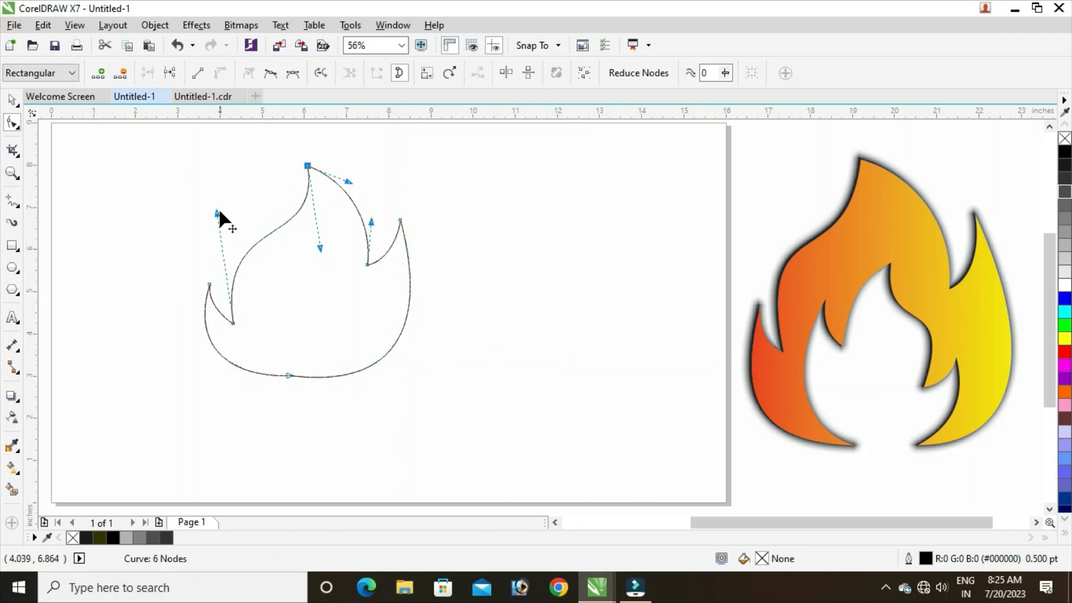
left_click_drag(217, 213, 206, 202)
left_click_drag(319, 248, 330, 253)
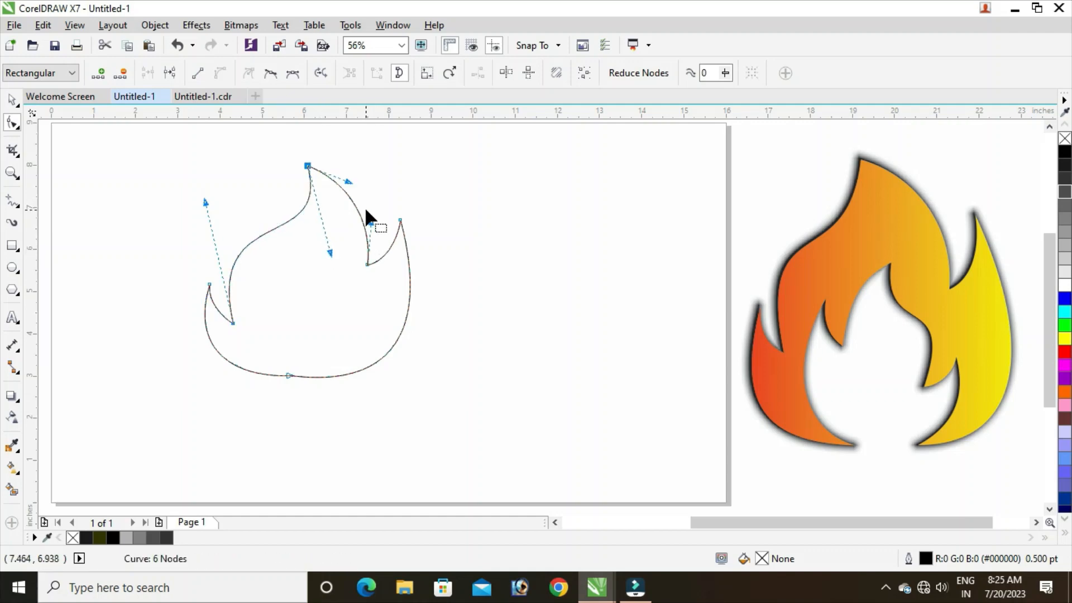
left_click_drag(372, 221, 378, 214)
left_click(13, 100)
left_click(140, 265)
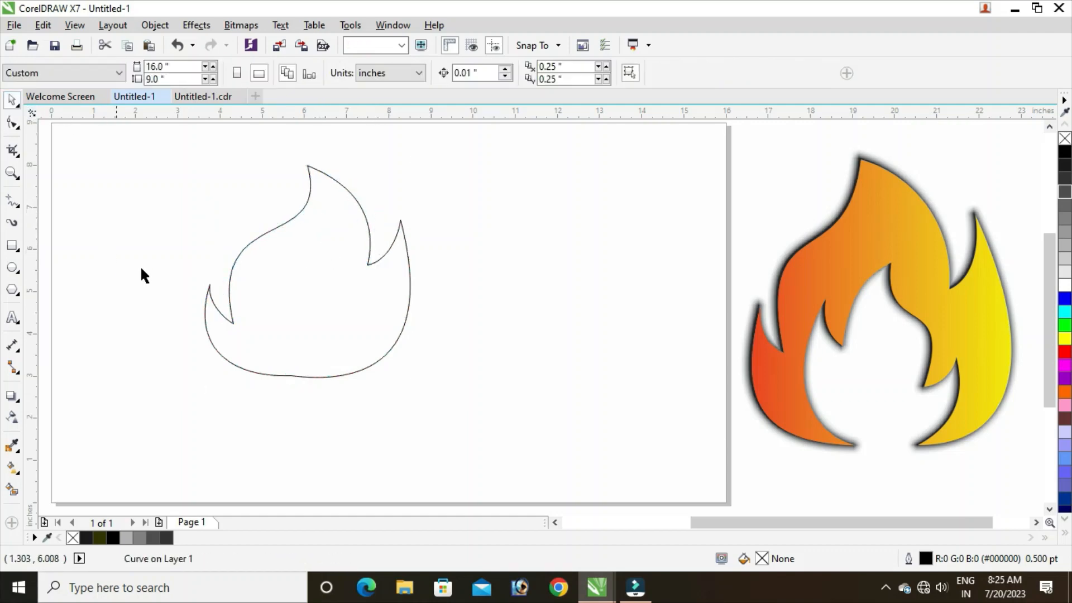
Move the flame outline slightly to the right and paste a copy of it in place.
left_click_drag(310, 339, 333, 339)
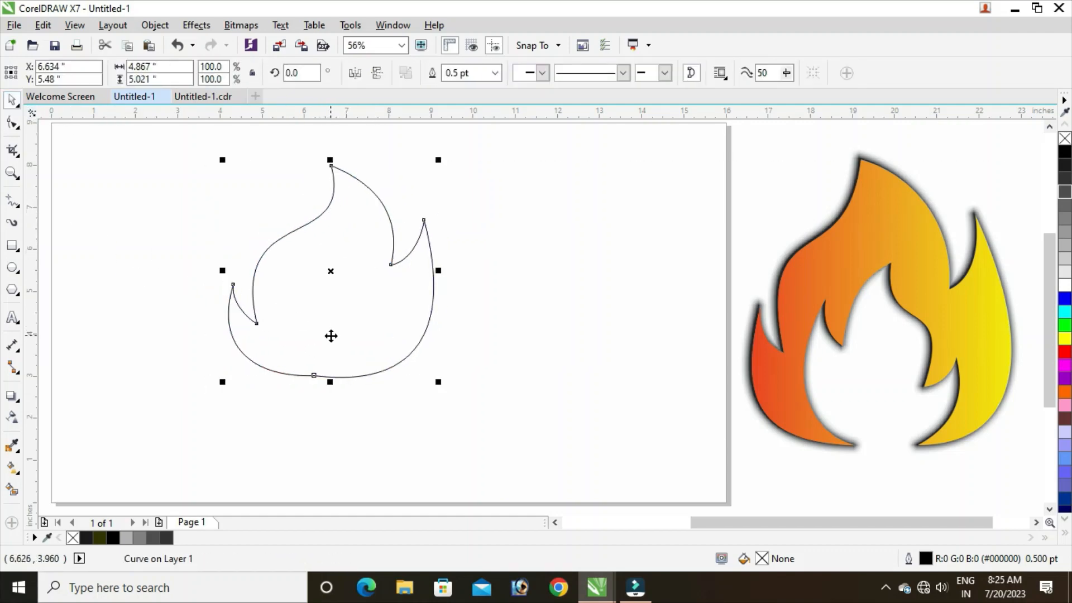
left_click(43, 25)
left_click(127, 147)
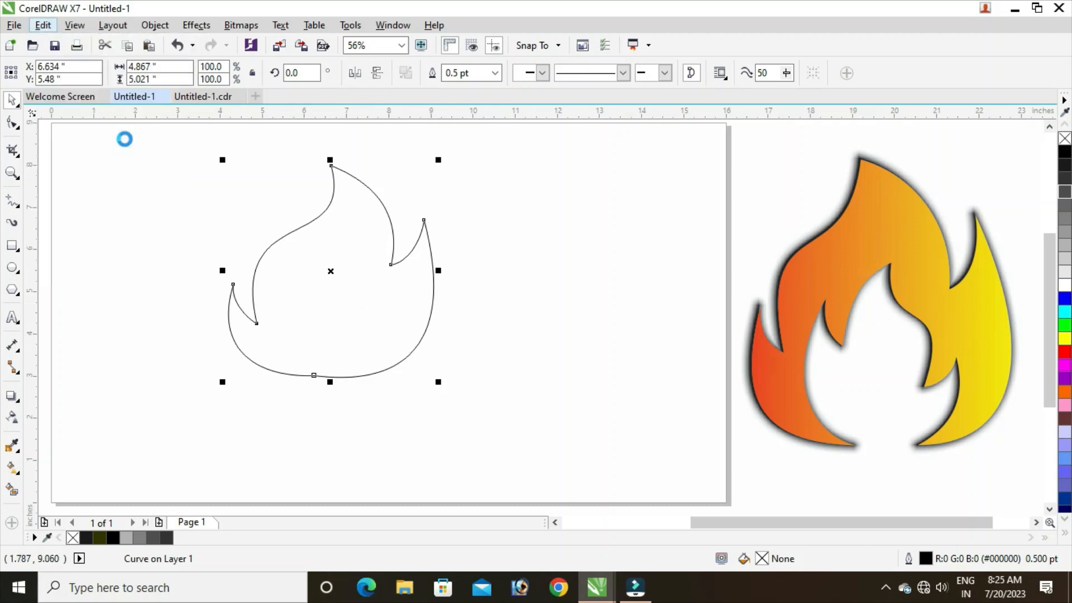
left_click(43, 25)
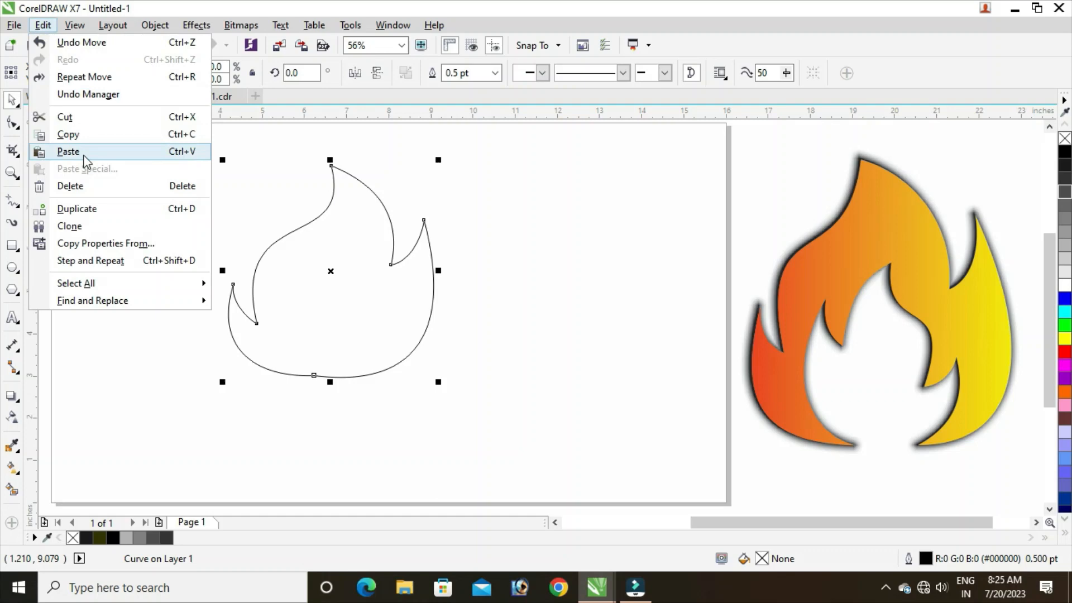
left_click(152, 152)
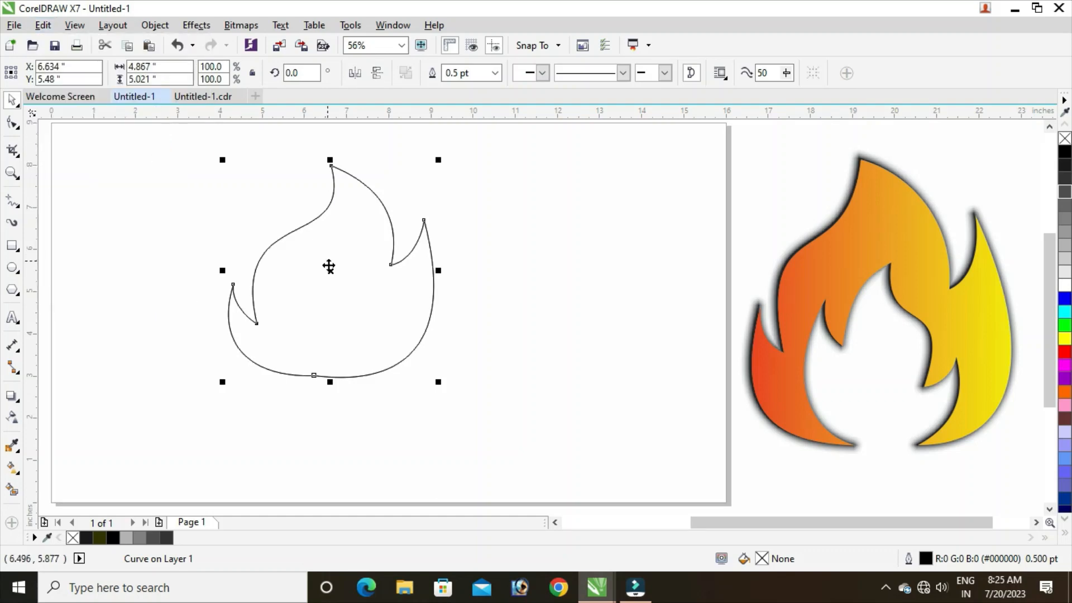
Scale the pasted flame to 70% about its centre and mirror it horizontally.
left_click_drag(329, 265, 340, 311)
key("ctrl+z")
left_click_drag(221, 157, 243, 186)
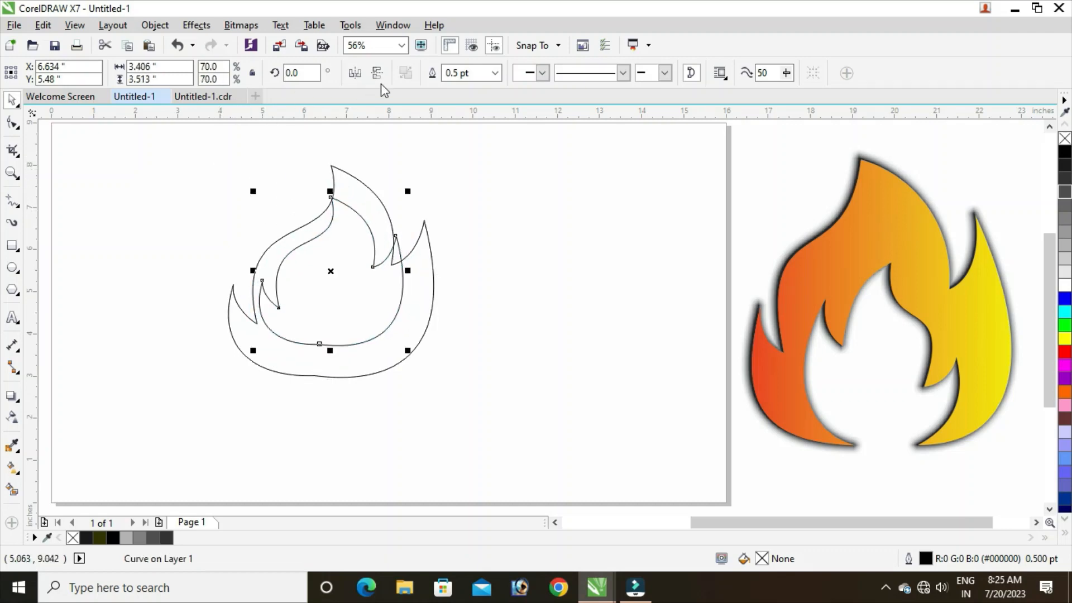
left_click(355, 73)
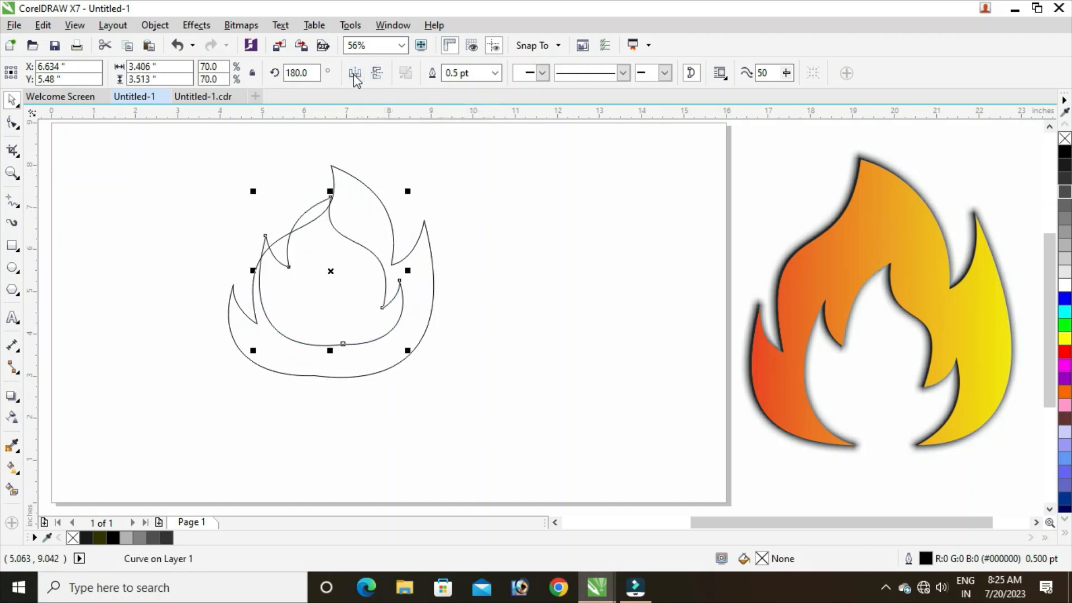
Reduce the mirrored flame to 61.5% and move it down until its base meets the outer flame's base.
left_click_drag(333, 272, 333, 300)
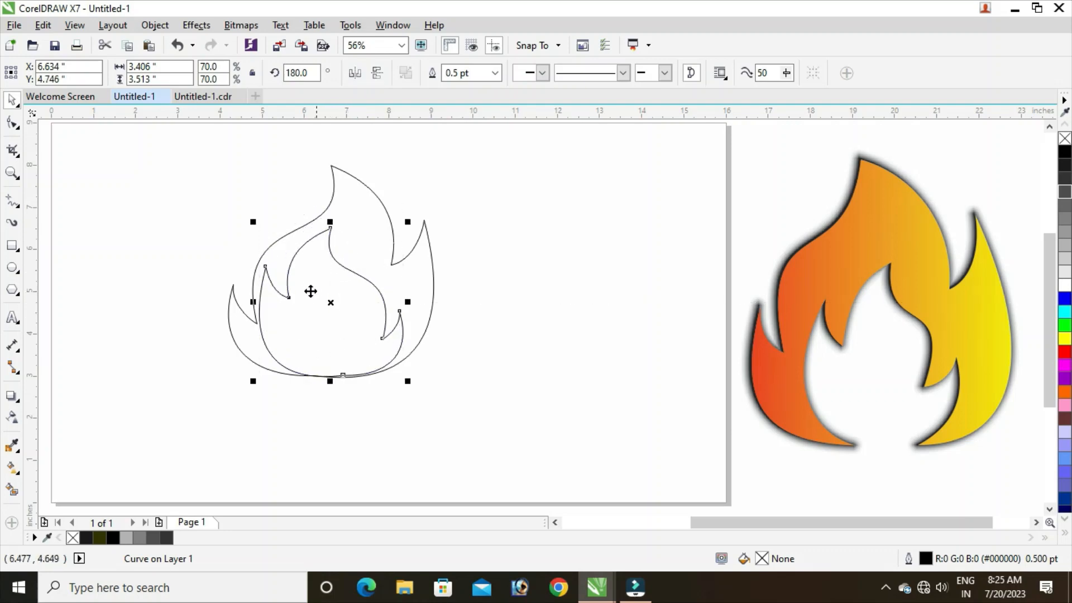
left_click_drag(255, 223, 262, 230)
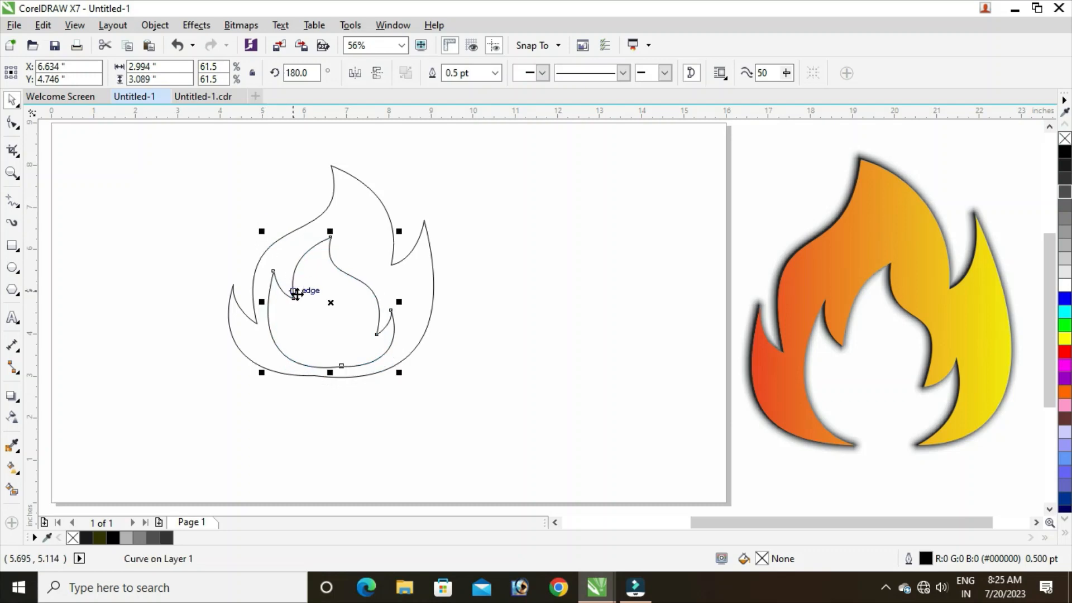
left_click_drag(330, 304, 328, 320)
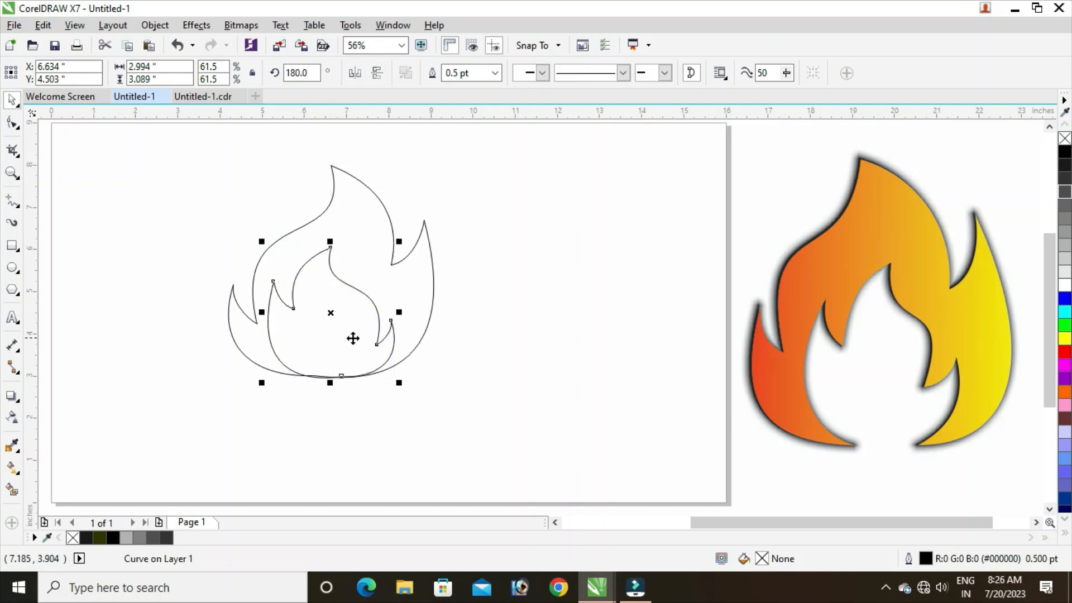
Move the inner flame's peak node slightly right and shift its left spike tip and left notch nodes inward.
left_click(19, 126)
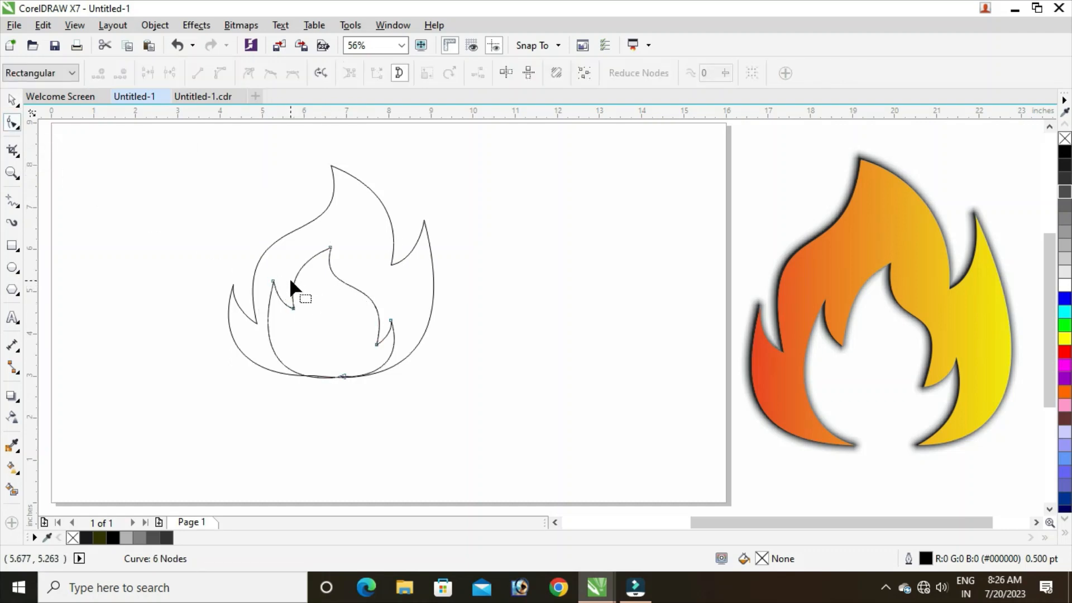
left_click(331, 247)
left_click_drag(331, 243, 340, 243)
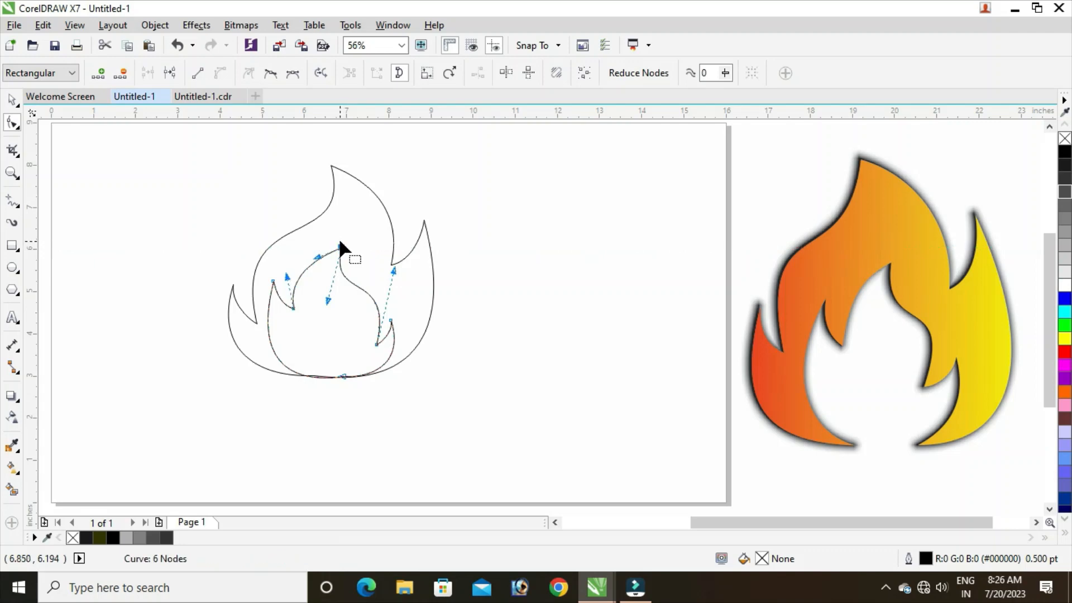
left_click(273, 282)
left_click_drag(274, 281, 299, 306)
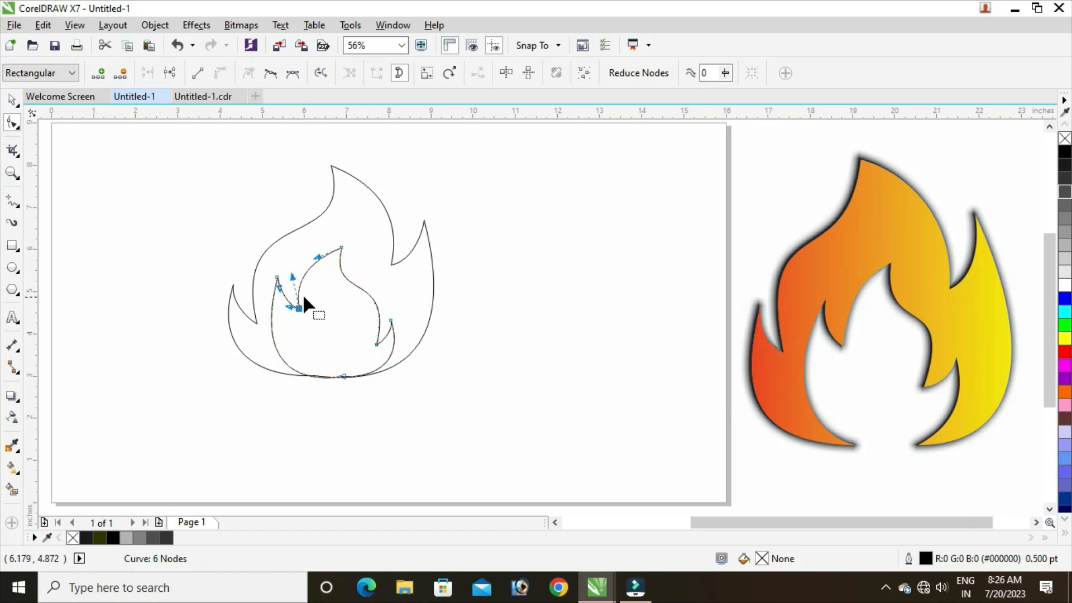
Move the inner flame's right notch node slightly up and left, raise its right spike tip, and deselect the shape.
left_click_drag(376, 341, 391, 310)
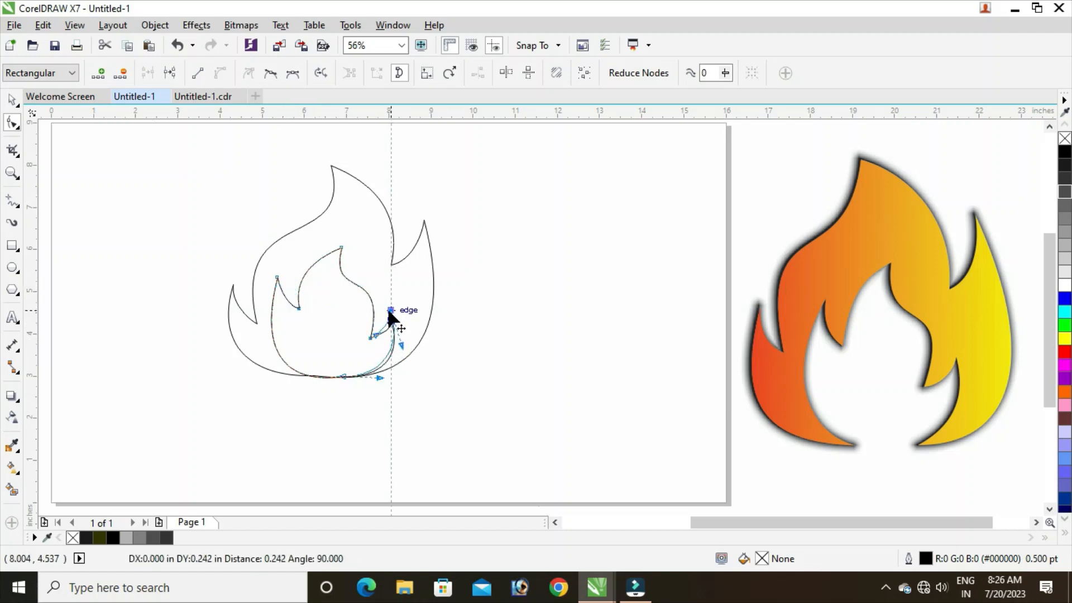
left_click(370, 337)
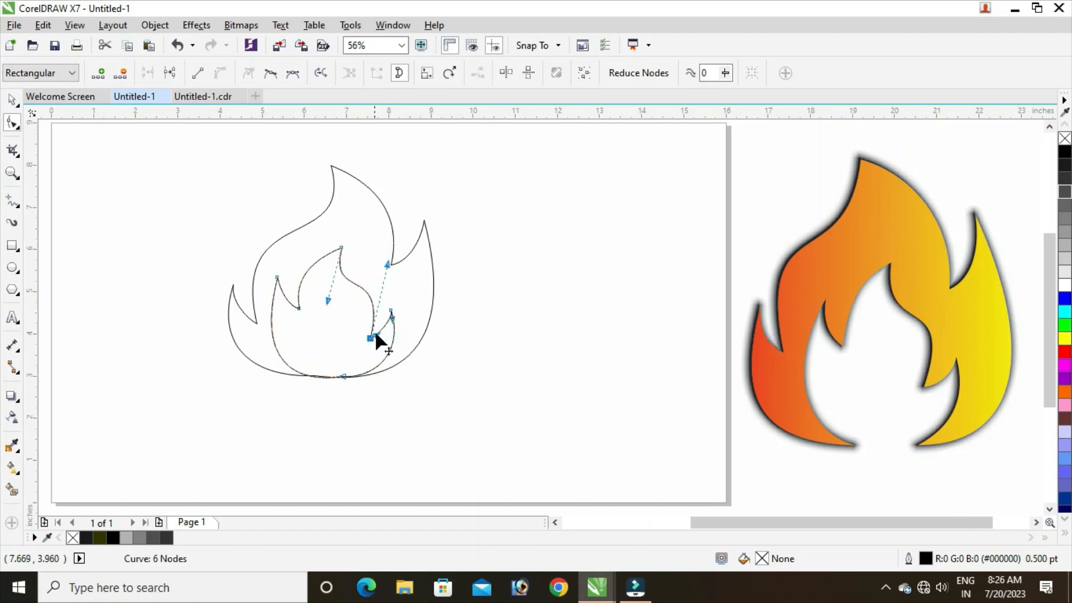
left_click_drag(378, 332, 389, 338)
left_click(11, 100)
left_click(119, 290)
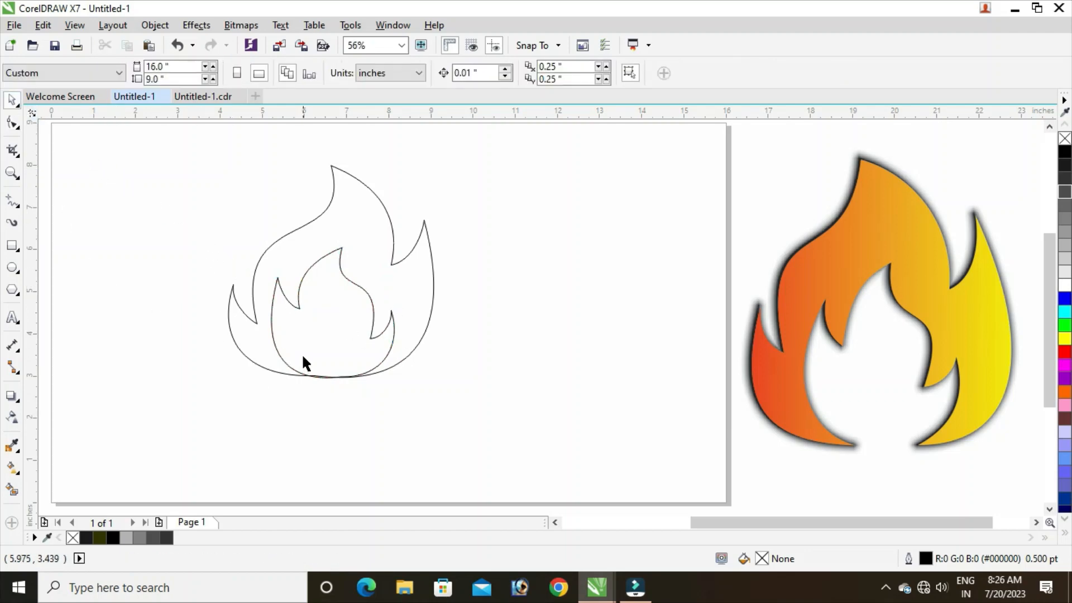
Move the inner flame's left spike tip slightly down and right and refine its lower left curve with the control handles.
left_click(316, 335)
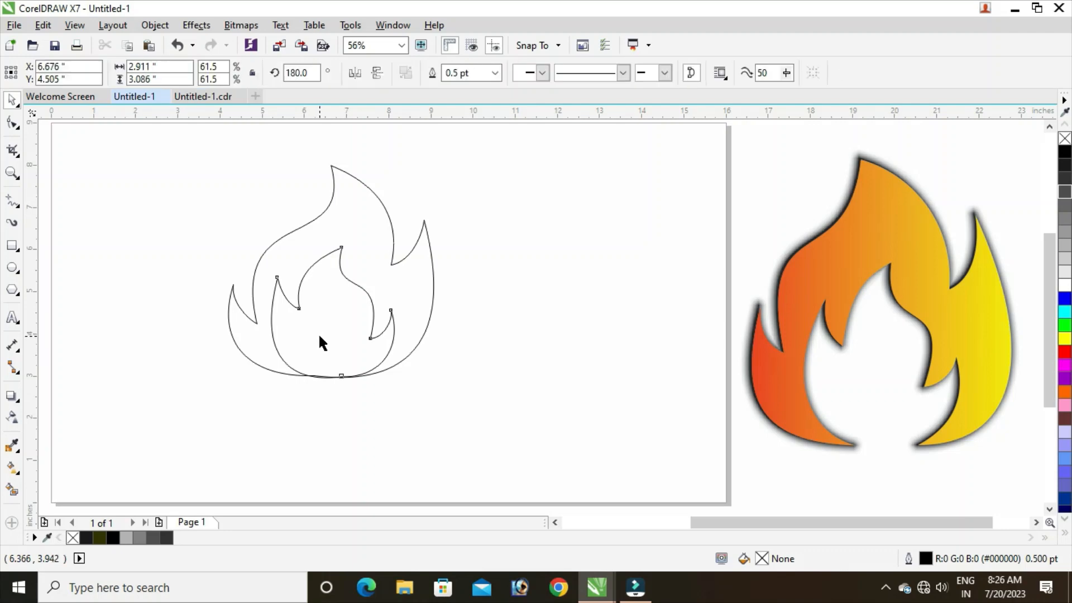
left_click(12, 123)
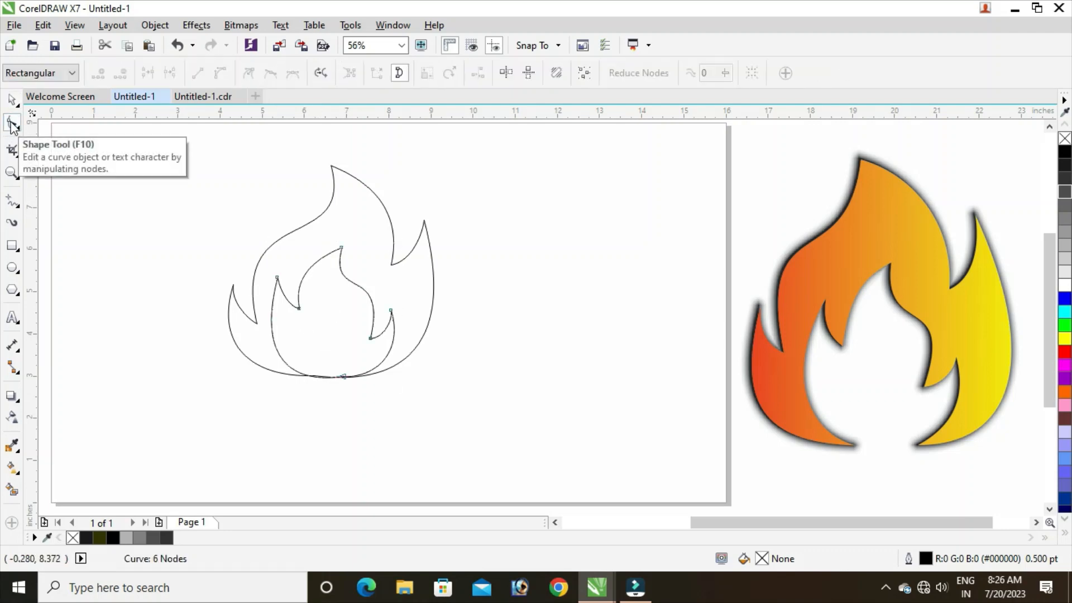
left_click(277, 277)
left_click_drag(277, 276, 281, 279)
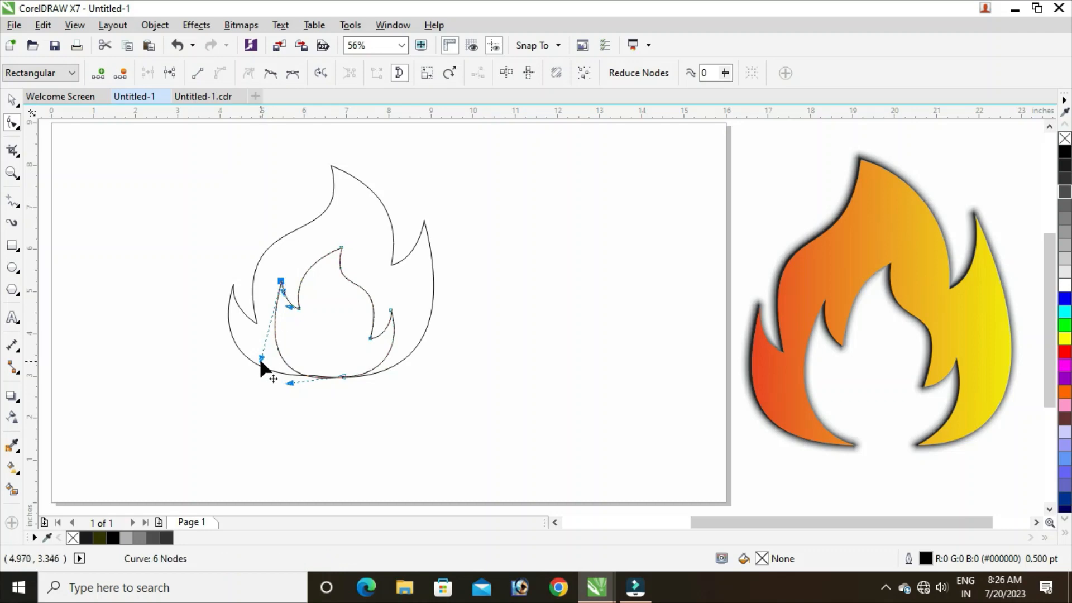
left_click_drag(259, 357, 259, 340)
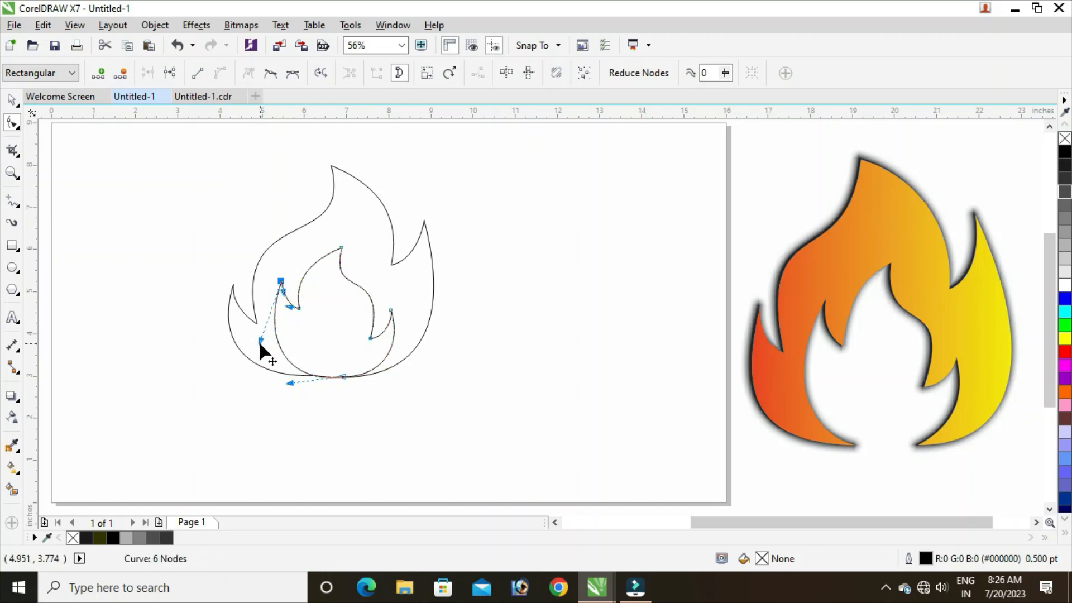
left_click_drag(289, 381, 281, 384)
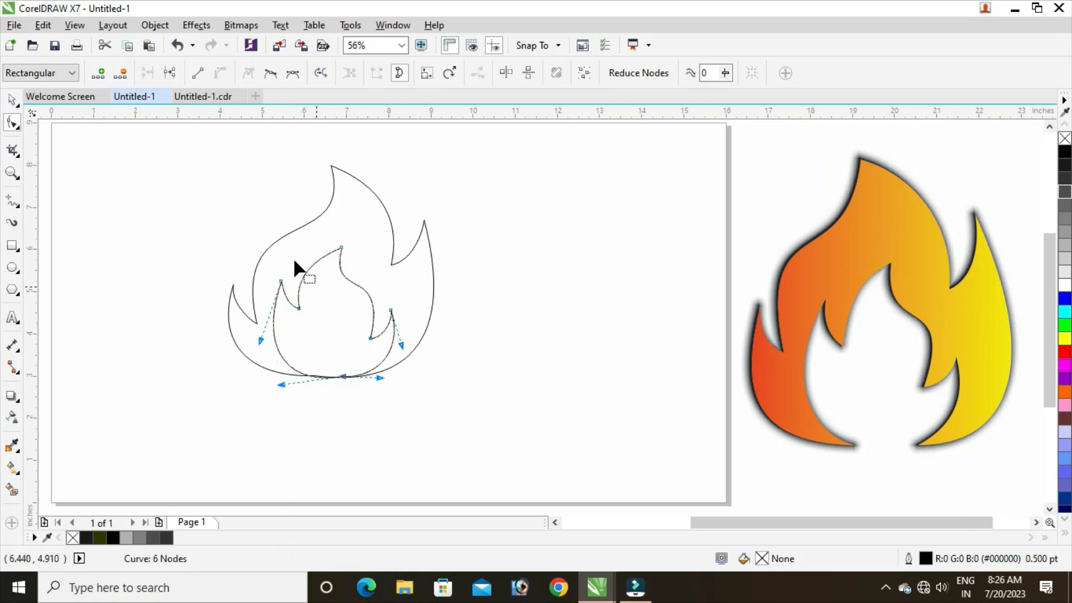
left_click(12, 100)
left_click(130, 229)
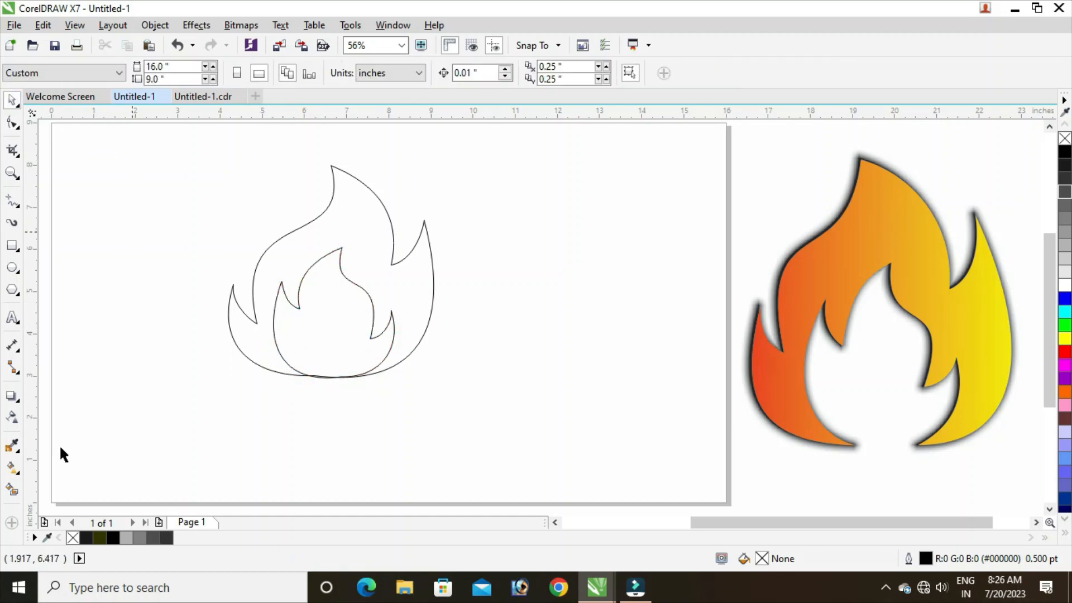
Use Smart Fill to fill the area between the outer and inner flame outlines with dark #1A1A1A.
left_click(12, 490)
left_click(299, 254)
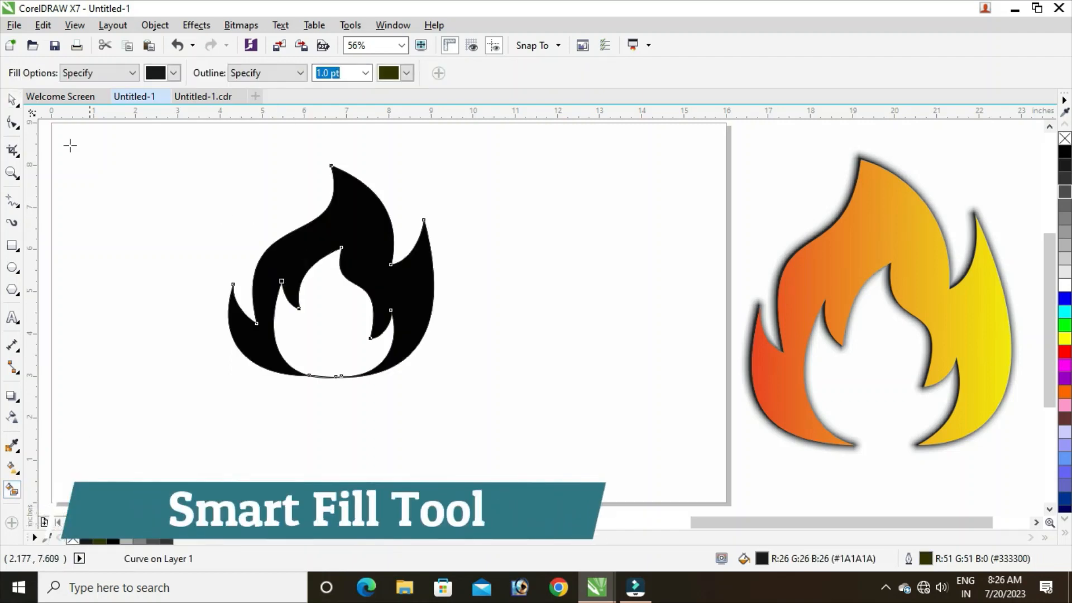
left_click(13, 100)
left_click(78, 206)
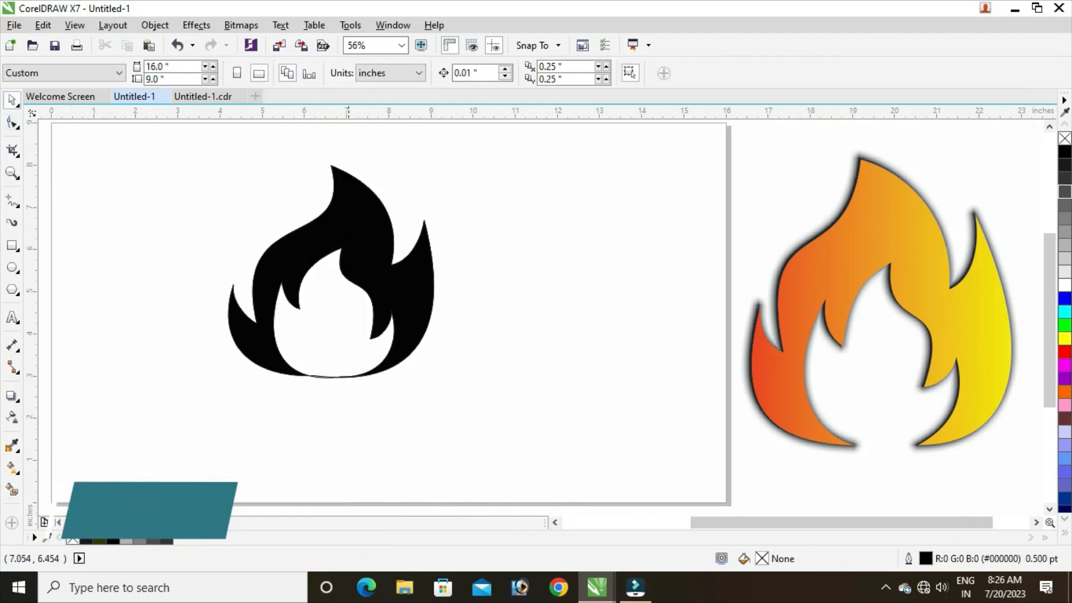
Move the filled flame clear to the right of the original outlines and delete both outline curves.
mouse_move(352, 221)
left_mouse_down()
mouse_move(546, 240)
mouse_move(588, 231)
left_mouse_up()
left_click_drag(393, 239, 355, 249)
left_click(341, 249)
mouse_move(116, 139)
left_mouse_down()
mouse_move(424, 413)
mouse_move(418, 394)
left_mouse_up()
right_click(339, 297)
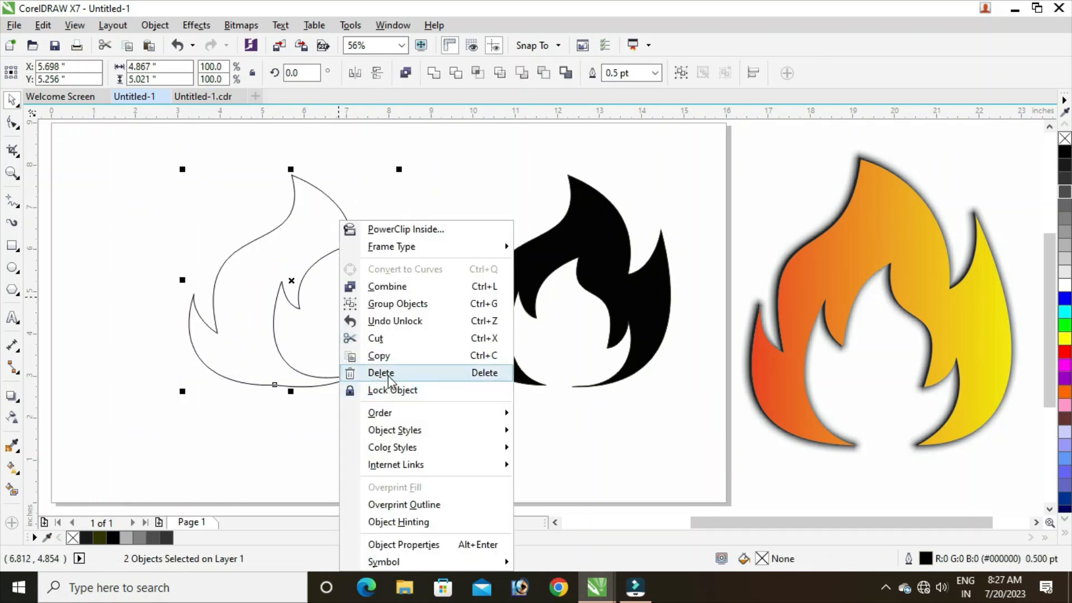
left_click(413, 374)
Enlarge the filled flame to about 154.6% and place it left of the page centre.
left_click_drag(563, 266, 412, 265)
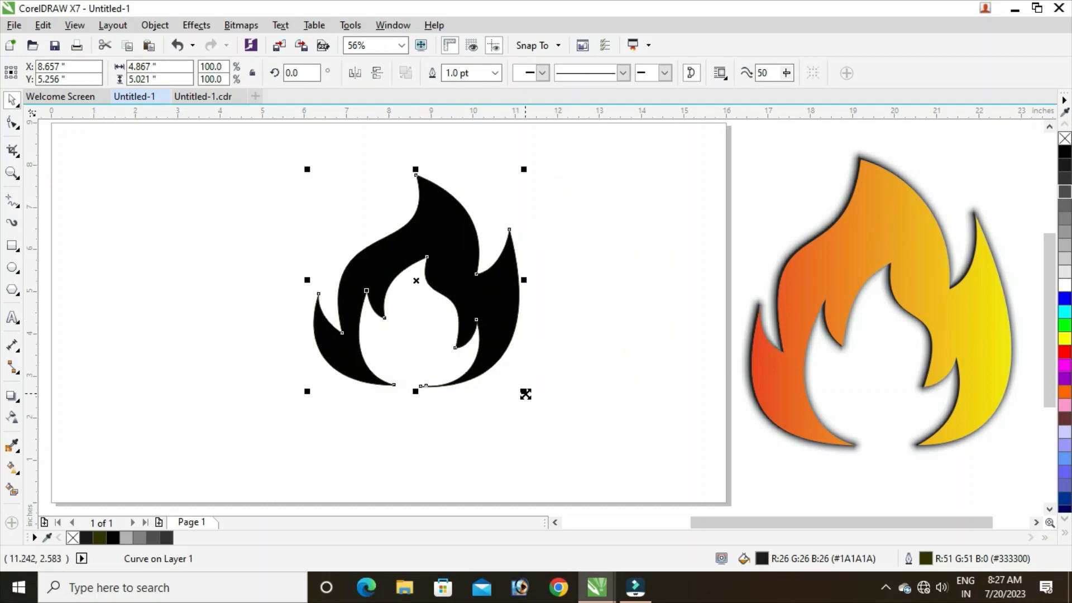
left_click_drag(525, 394, 559, 427)
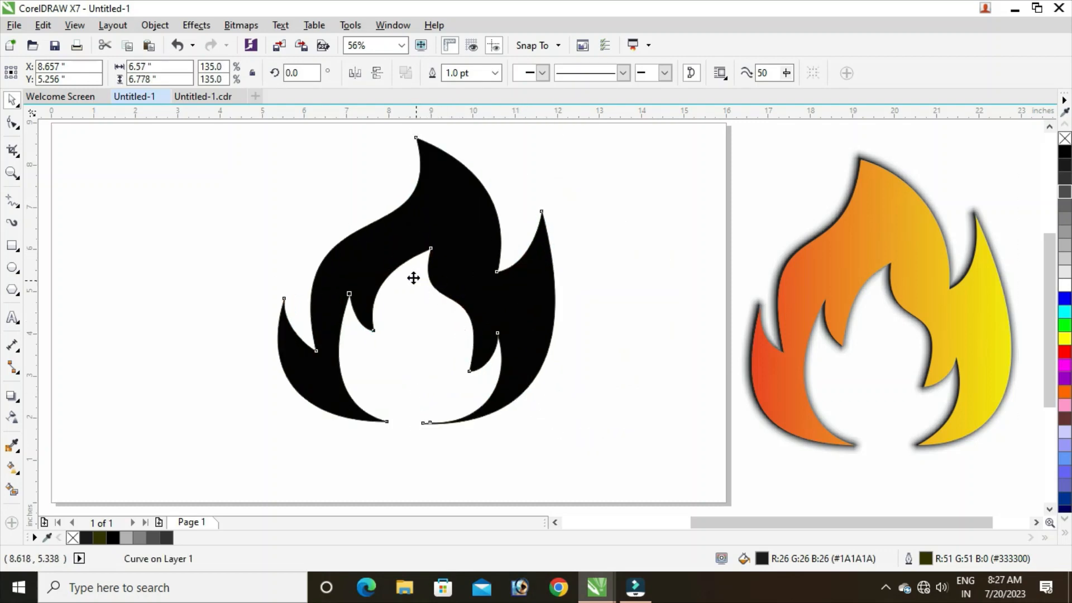
left_click_drag(413, 278, 366, 288)
left_click_drag(514, 441, 551, 465)
left_click(569, 378)
left_click(478, 403)
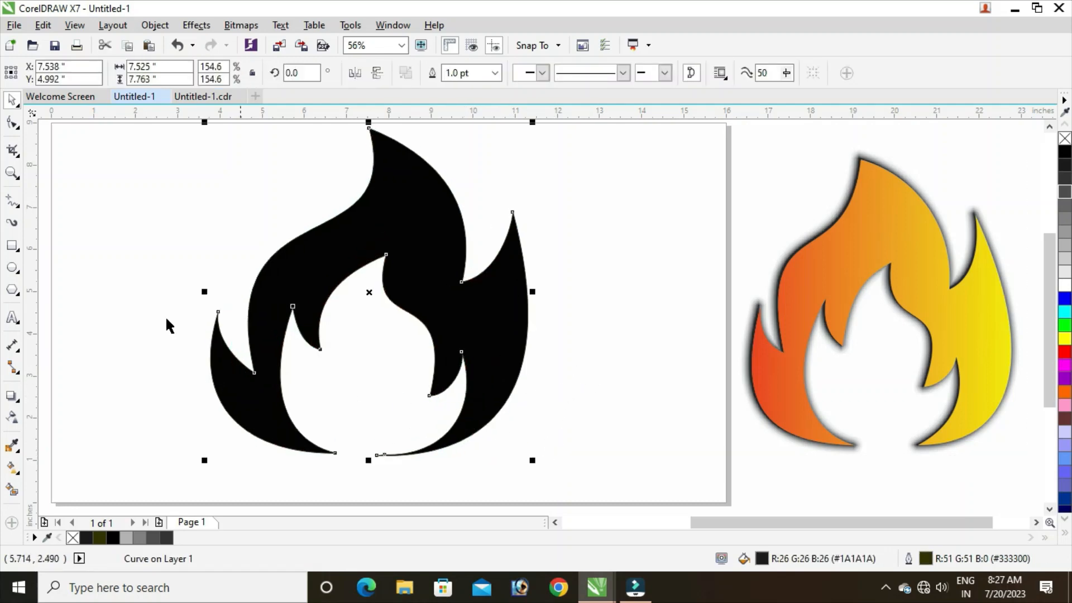
Delete the extra node at the flame's lower right inner tip.
left_click(11, 123)
left_click_drag(376, 460, 378, 463)
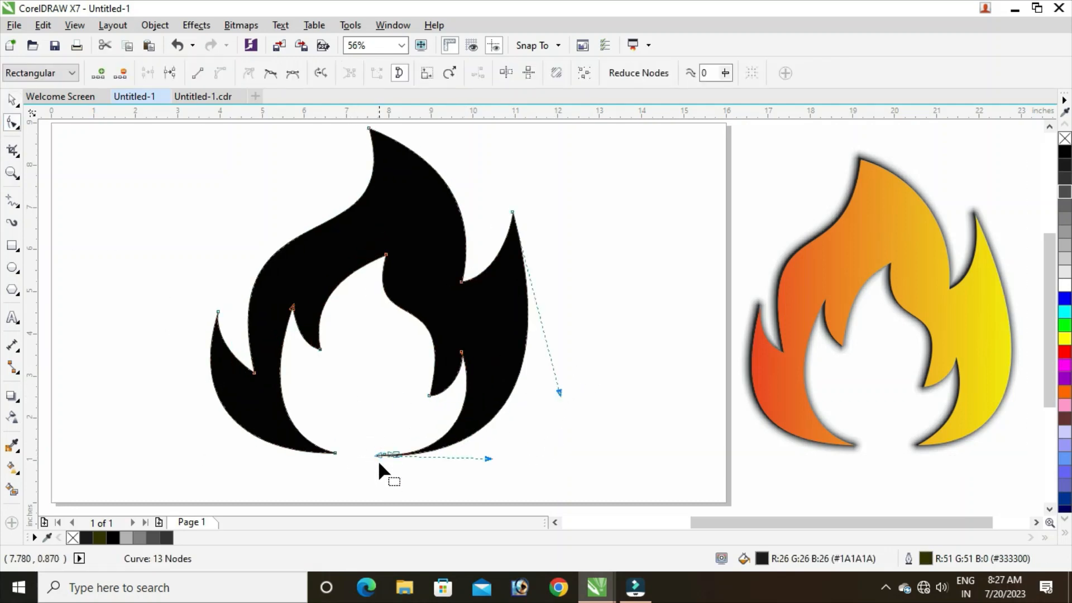
key("Delete")
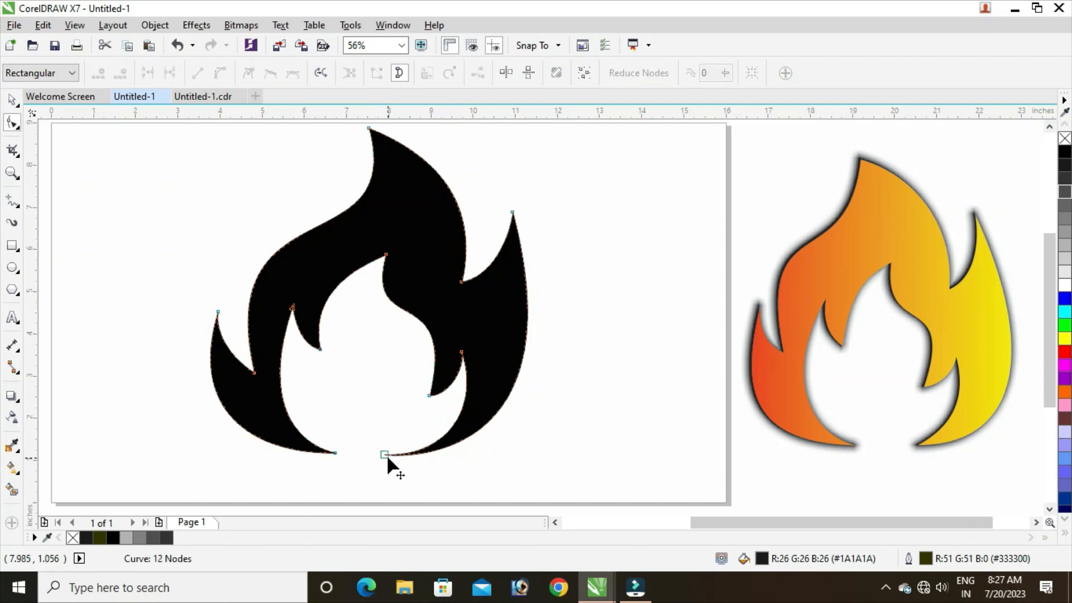
Nudge the inner right notch node up and left, reshape the curve below the inner peak with its handle, and deselect.
left_click_drag(430, 396, 427, 393)
left_click_drag(362, 334, 379, 339)
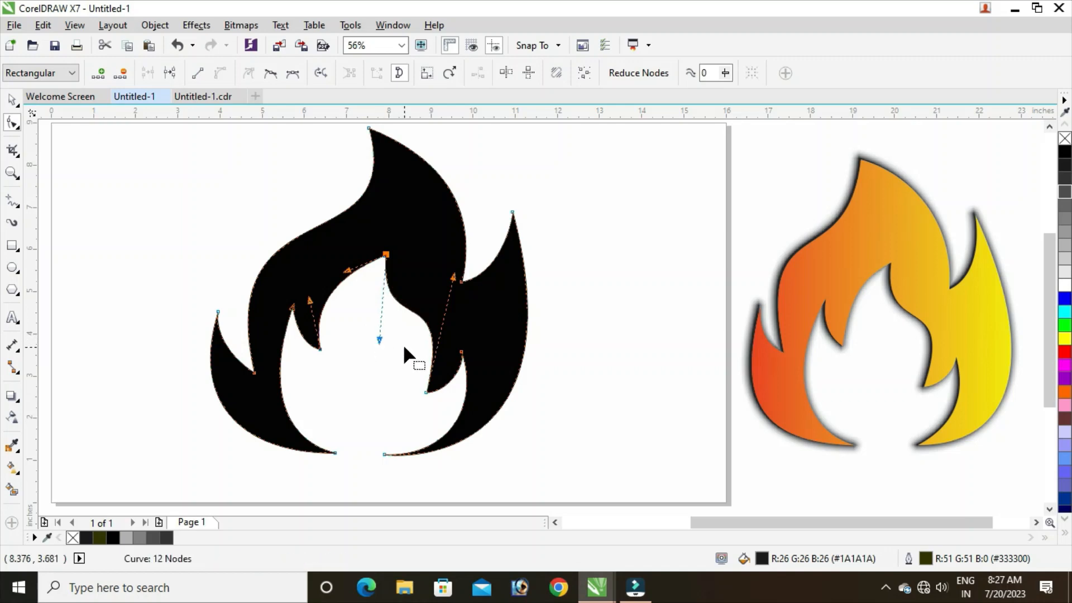
left_click(14, 99)
left_click(130, 252)
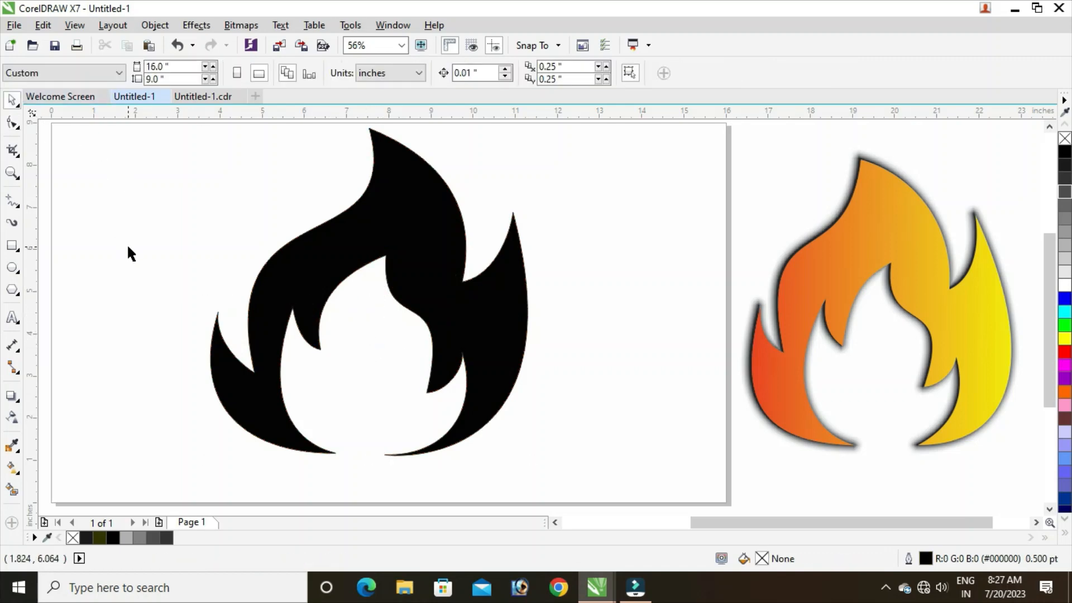
Apply a linear fountain fill across the flame, from red at the left spike to yellow at the right edge.
left_click(13, 469)
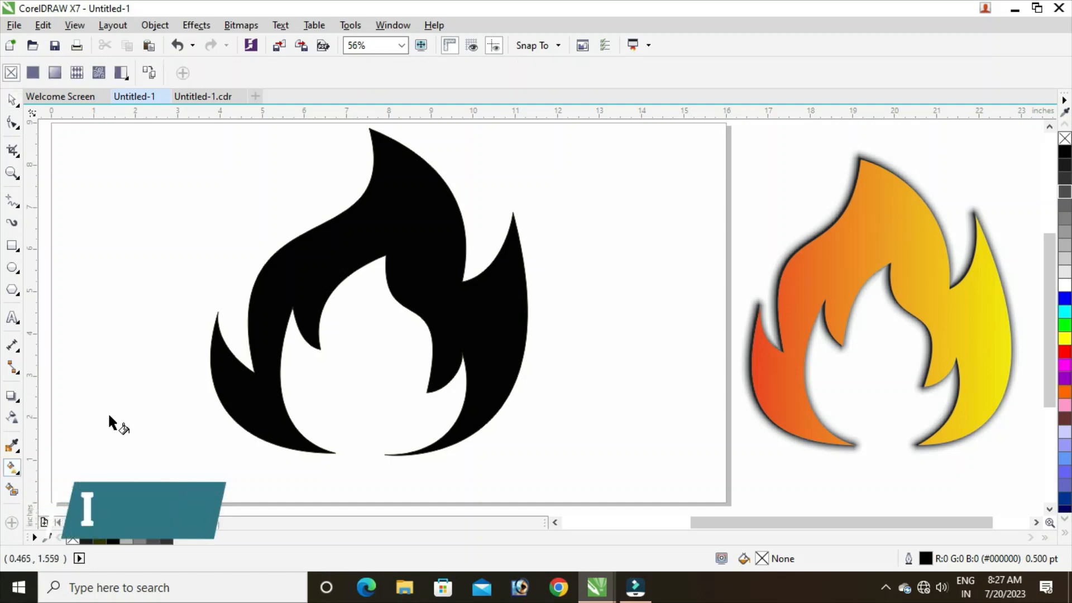
left_click(234, 344)
left_click_drag(218, 311, 526, 331)
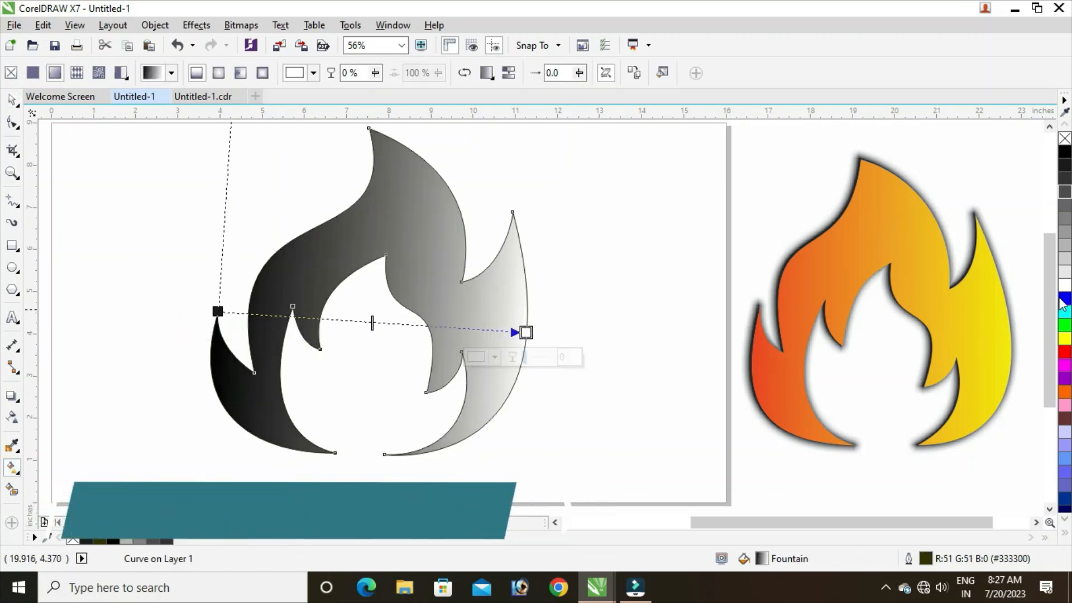
left_click(1064, 339)
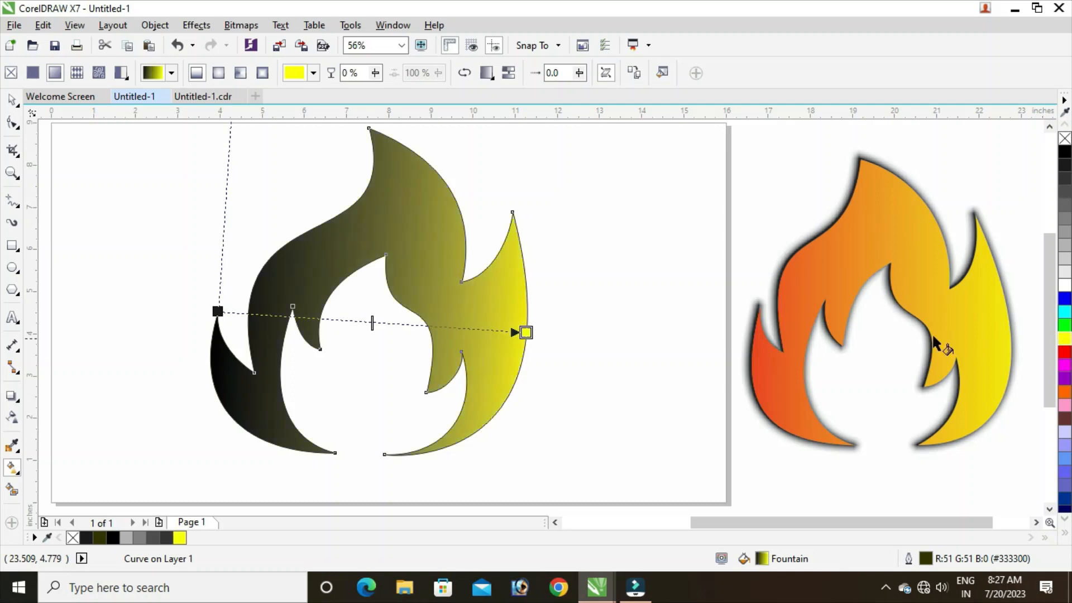
left_click(218, 311)
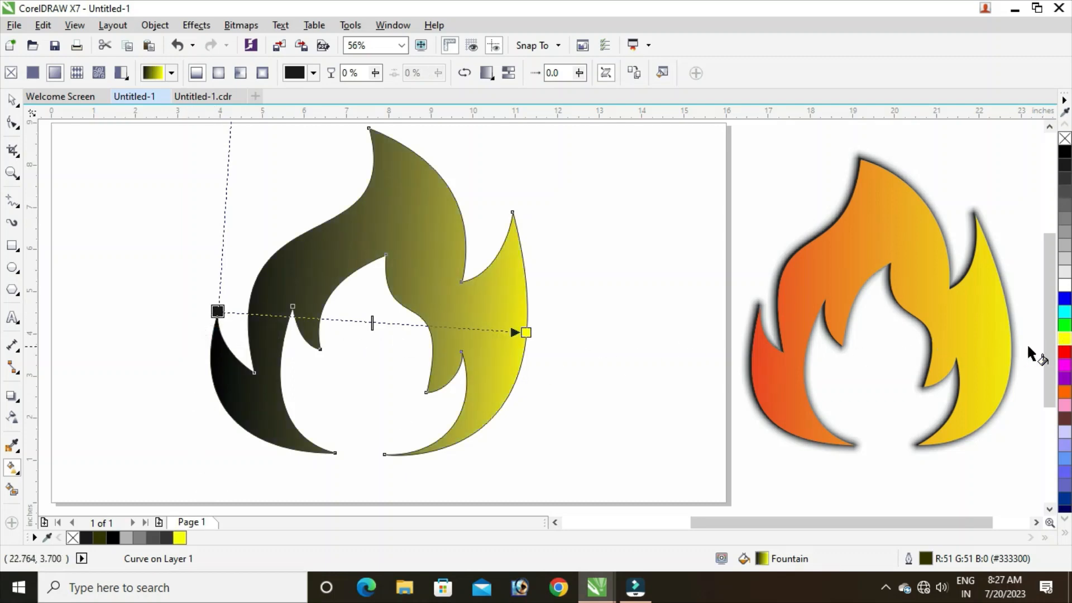
left_click(1064, 352)
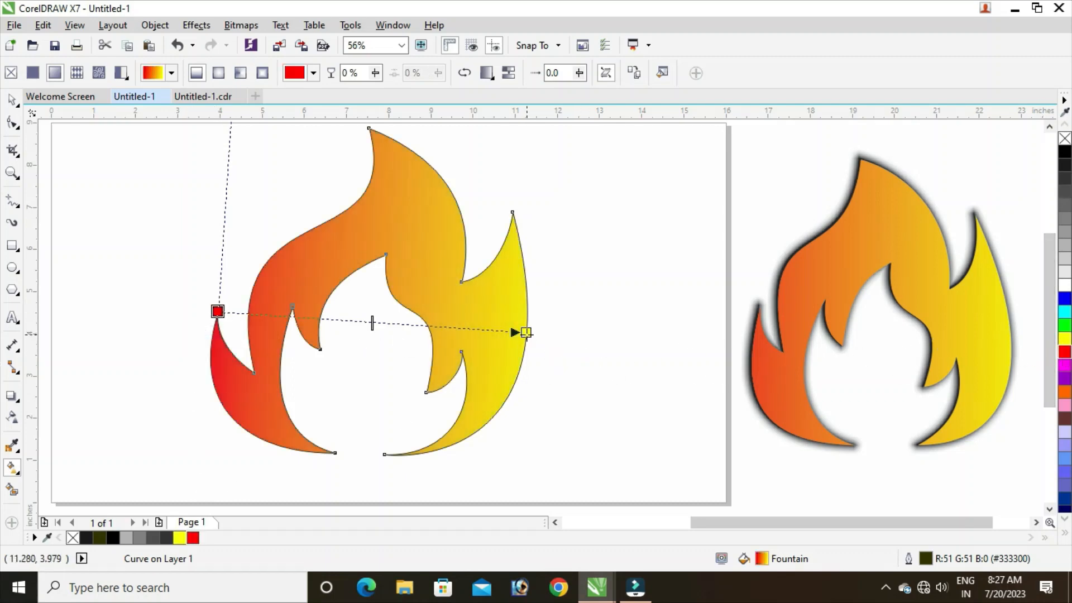
Move the yellow end of the fountain fill slightly up and past the flame's right edge, and remove the flame's outline.
mouse_move(525, 333)
left_mouse_down()
mouse_move(524, 316)
mouse_move(565, 311)
mouse_move(540, 318)
left_mouse_up()
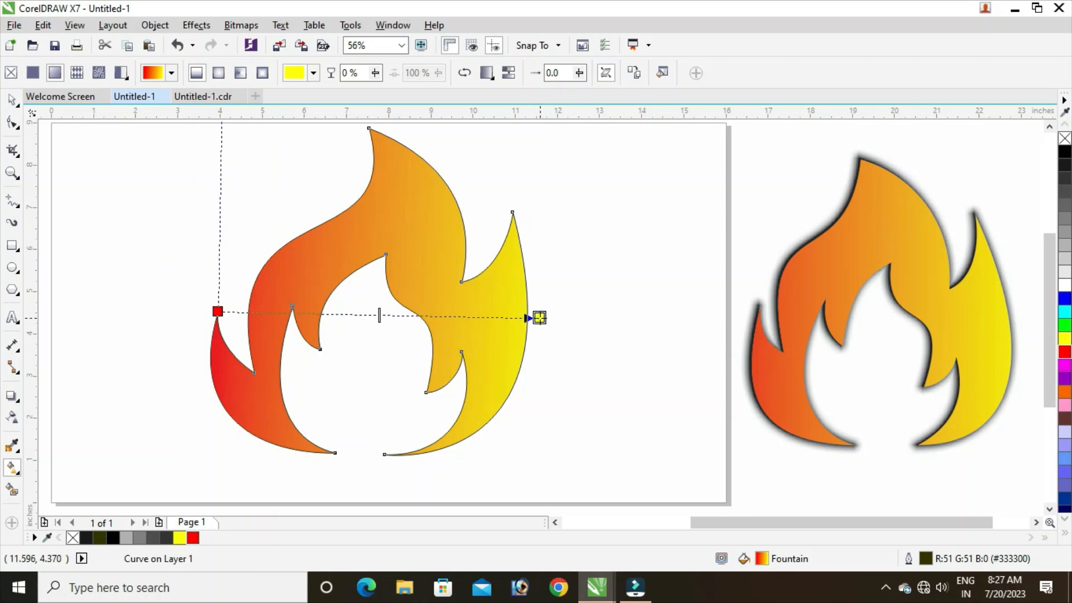
left_click(11, 99)
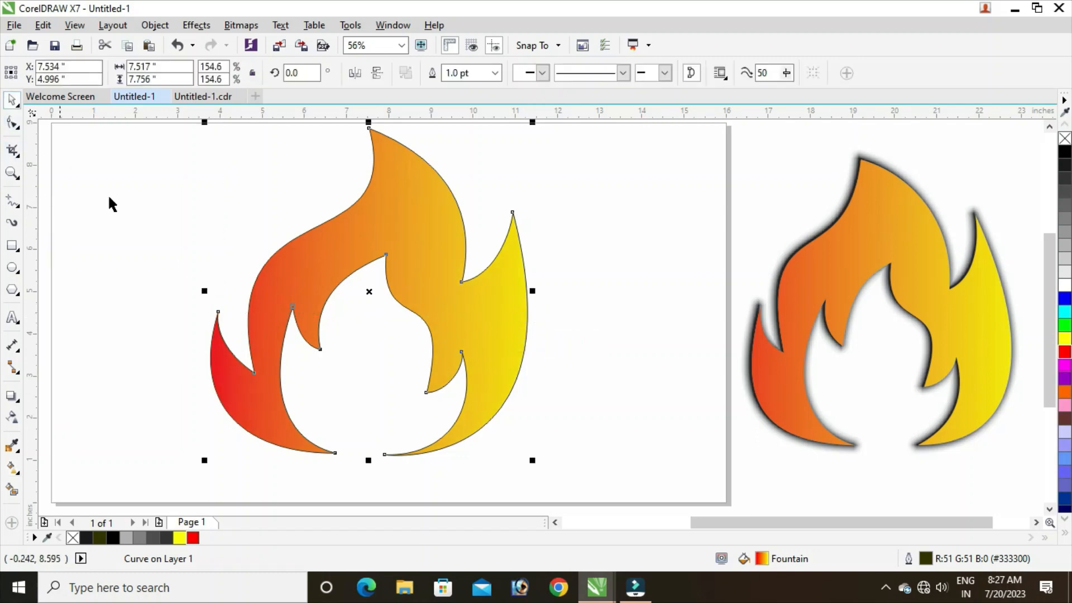
left_click(182, 243)
left_click(424, 219)
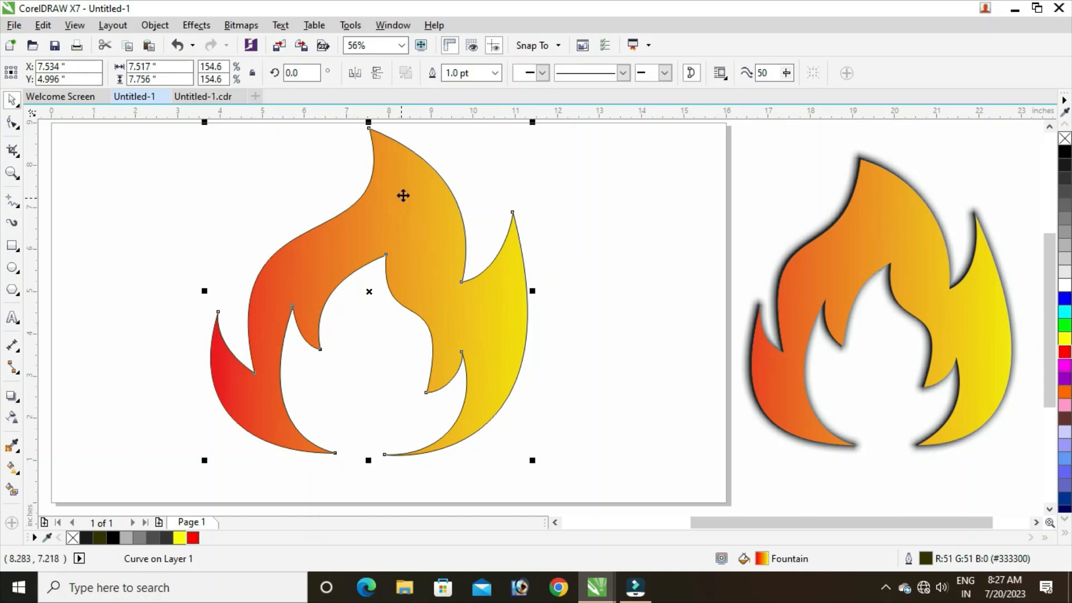
right_click(1064, 139)
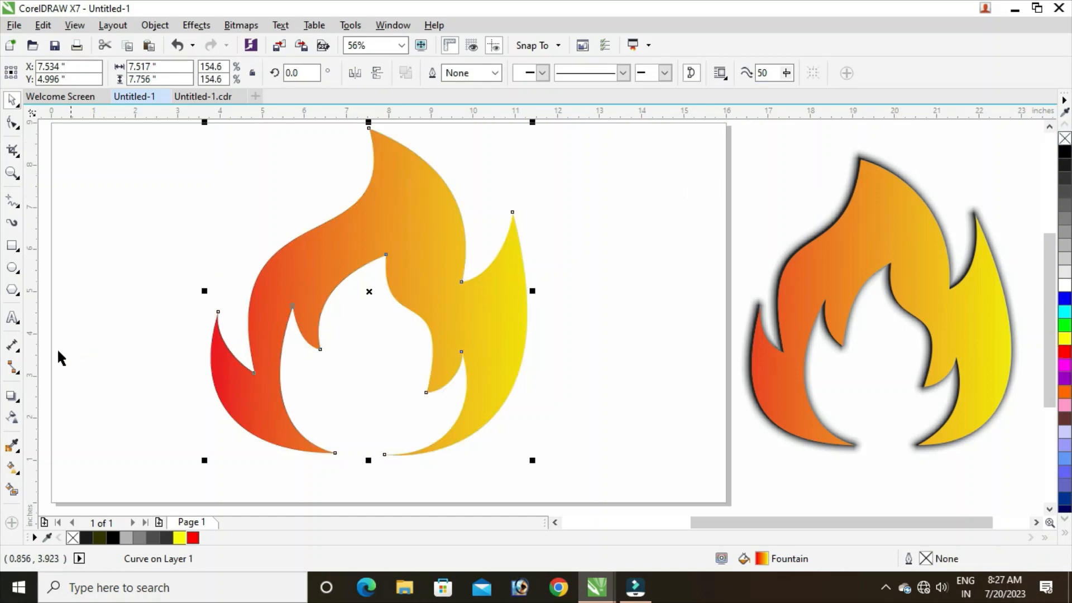
Add a black drop shadow to the flame with Outside feathering direction and Inverse Squared feathering edges.
left_click(11, 398)
left_click_drag(220, 310, 530, 292)
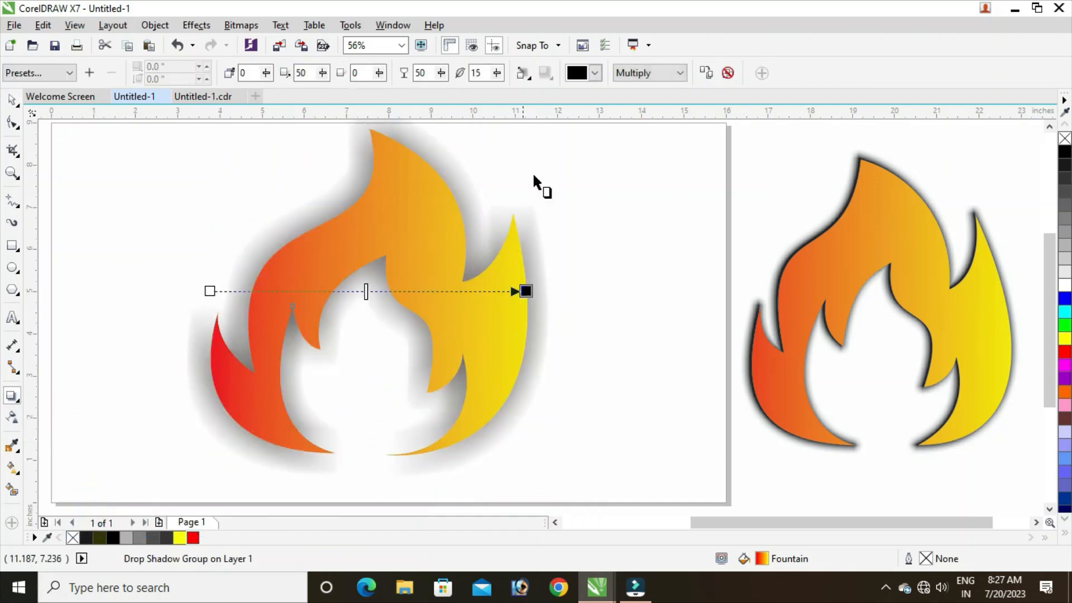
left_click(522, 73)
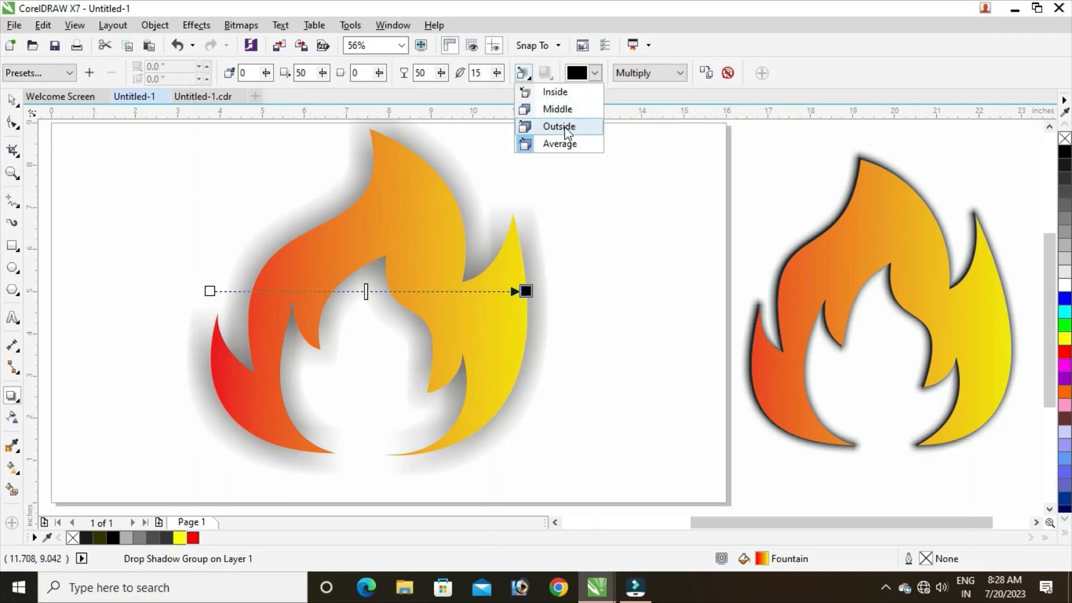
left_click(559, 126)
left_click(545, 73)
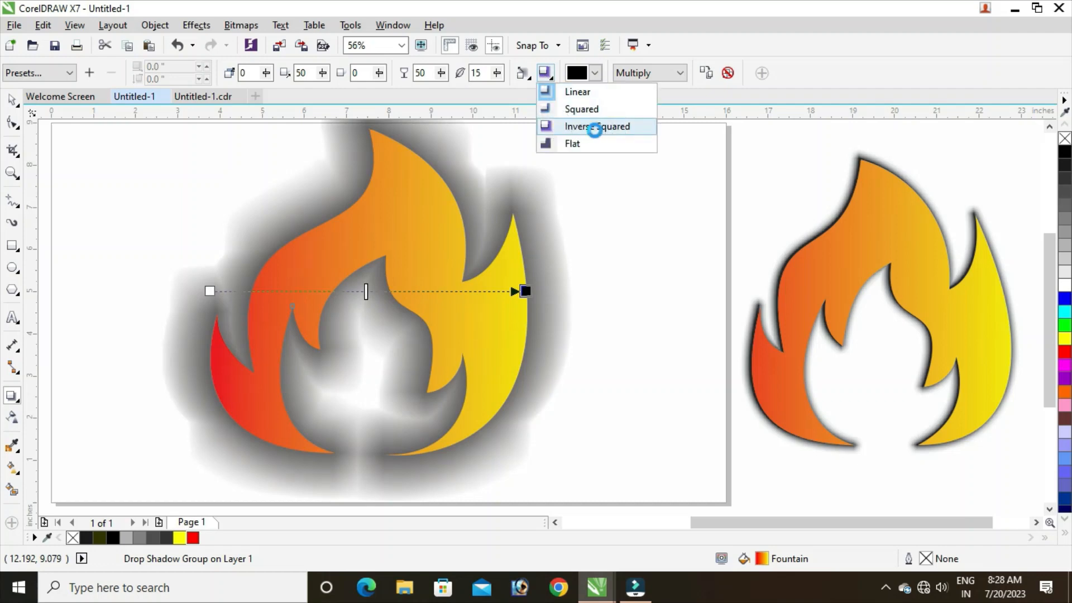
left_click(595, 129)
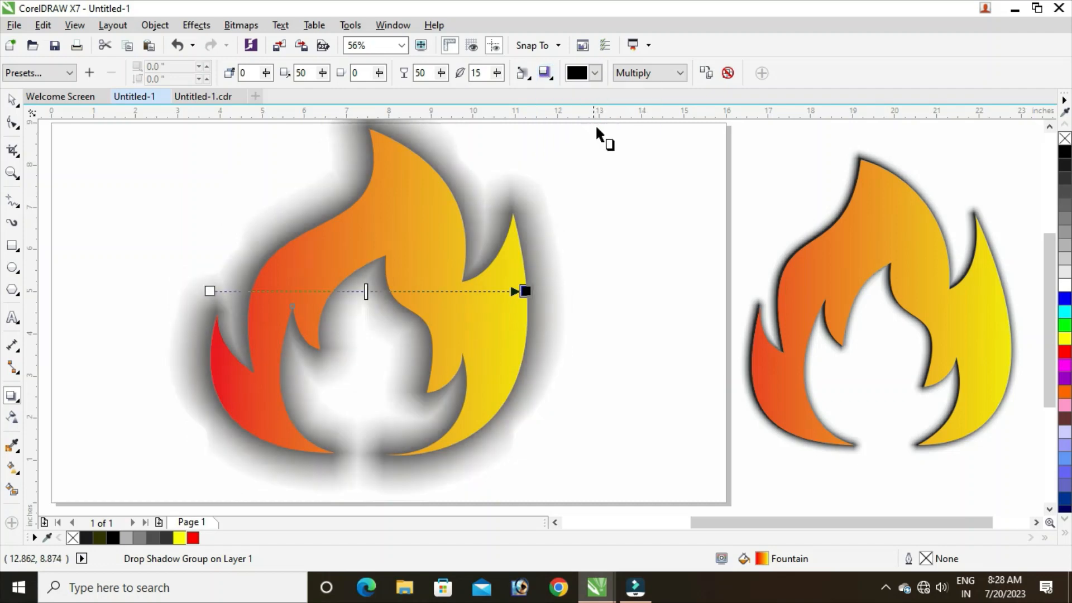
Set the drop shadow's feathering to 3 and its opacity to 96, and deselect the flame.
left_click(497, 73)
left_click_drag(496, 92, 489, 92)
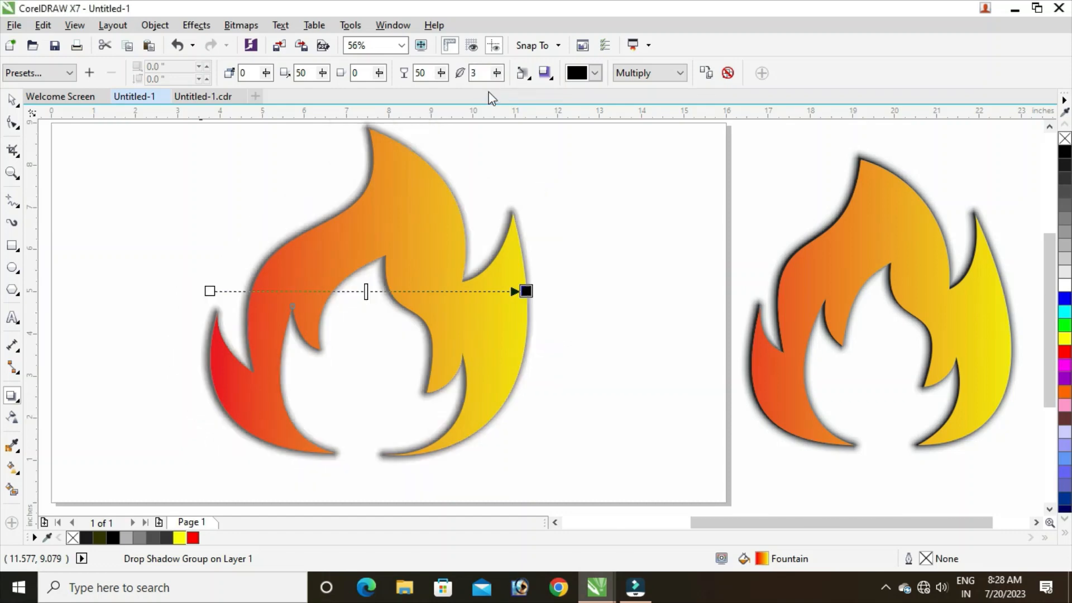
left_click(441, 74)
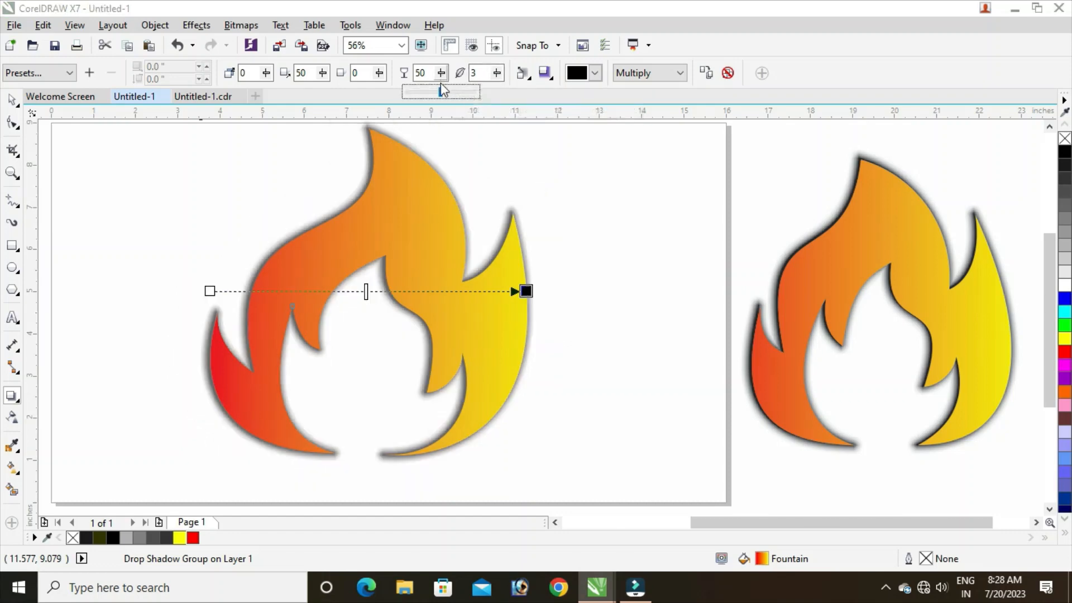
left_click_drag(441, 93, 481, 99)
left_click(442, 73)
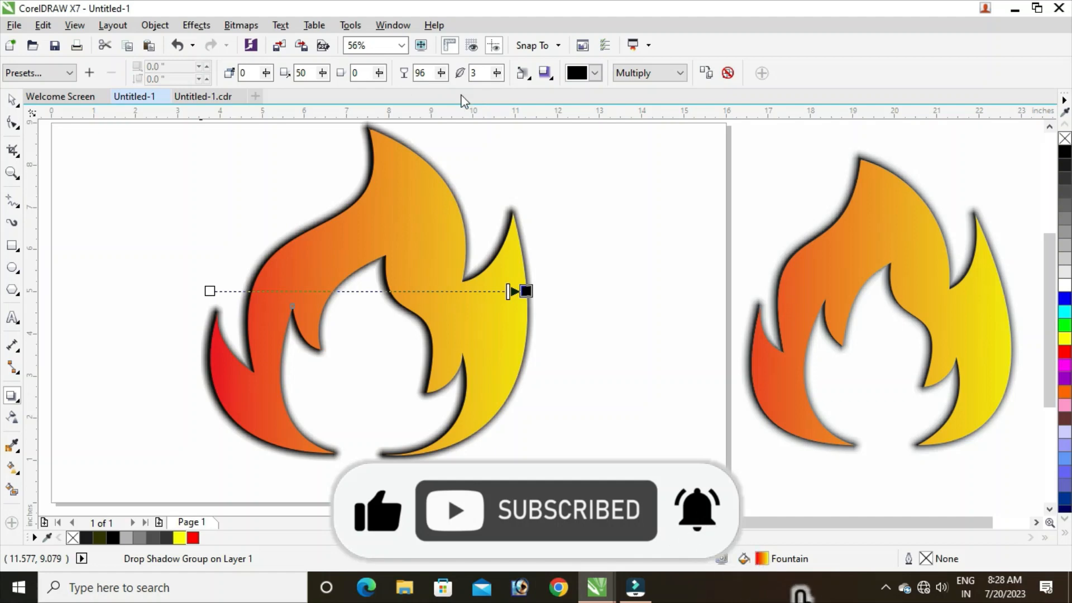
left_click(12, 99)
left_click(170, 217)
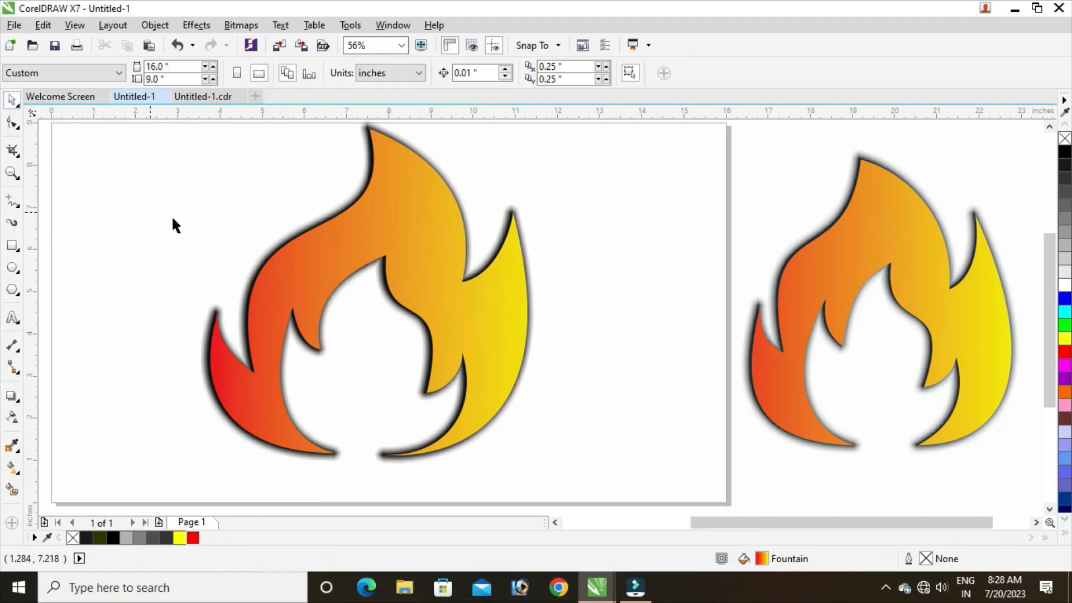
Centre the shadowed flame on the page and deselect it.
left_click(413, 266)
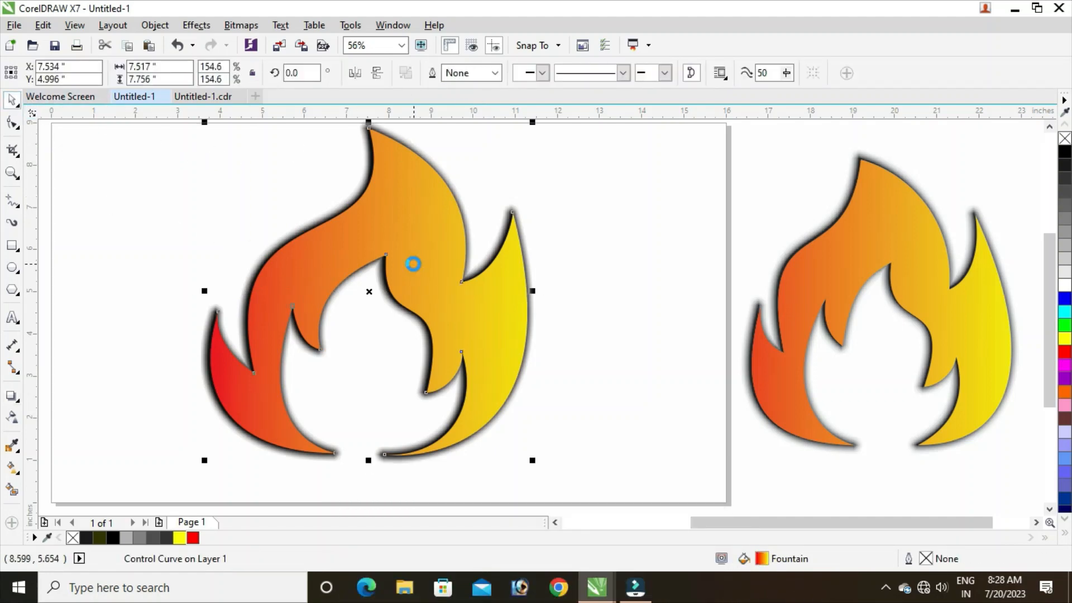
key("p")
left_click(148, 252)
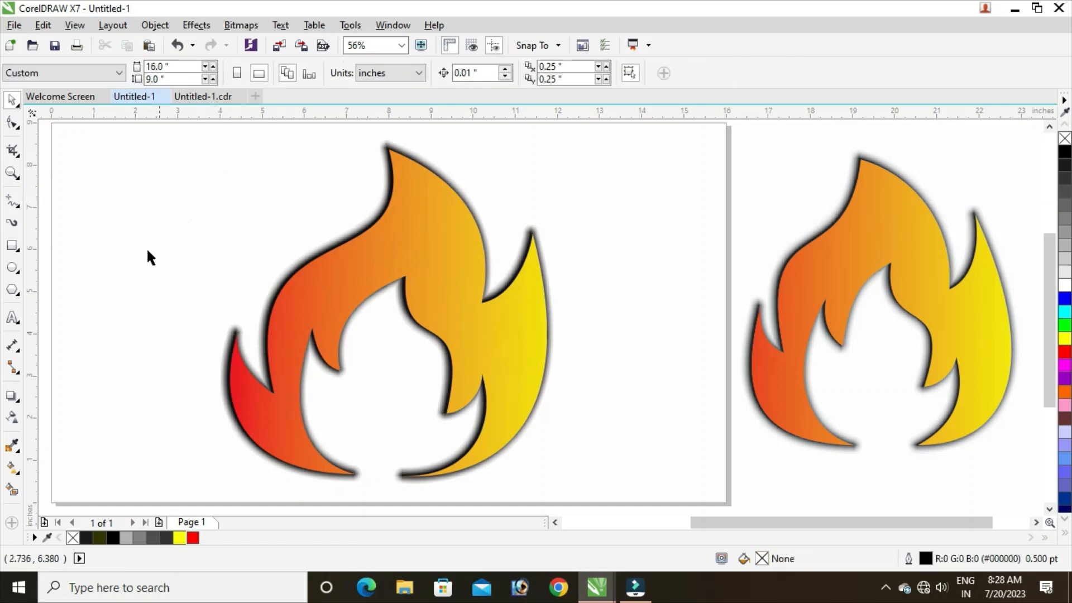
Draw a rectangle covering the whole page, about 16 by 9 inches.
left_click(11, 248)
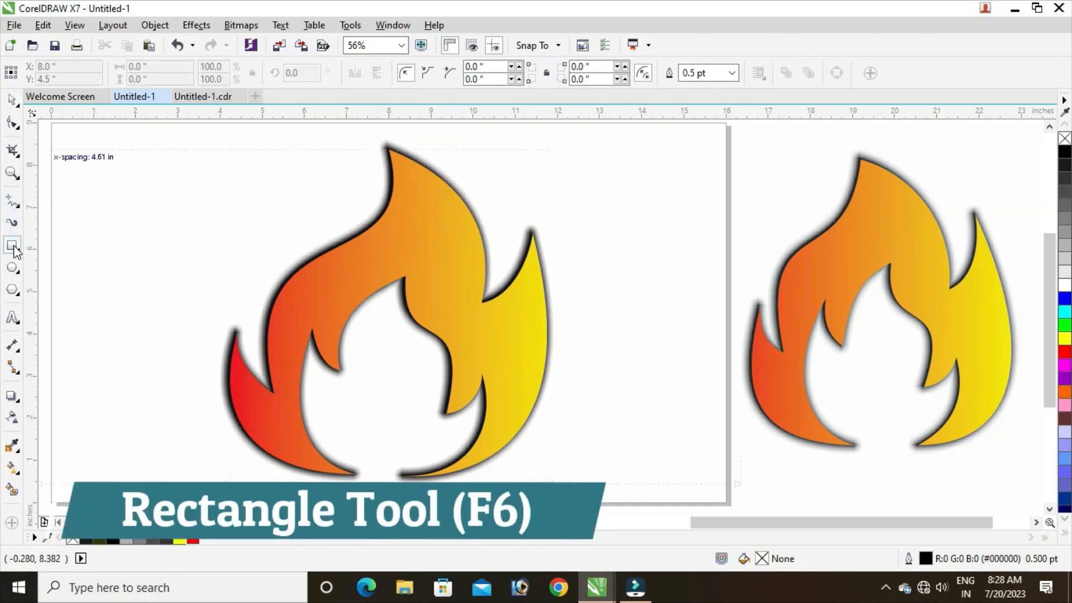
left_click_drag(54, 127, 727, 502)
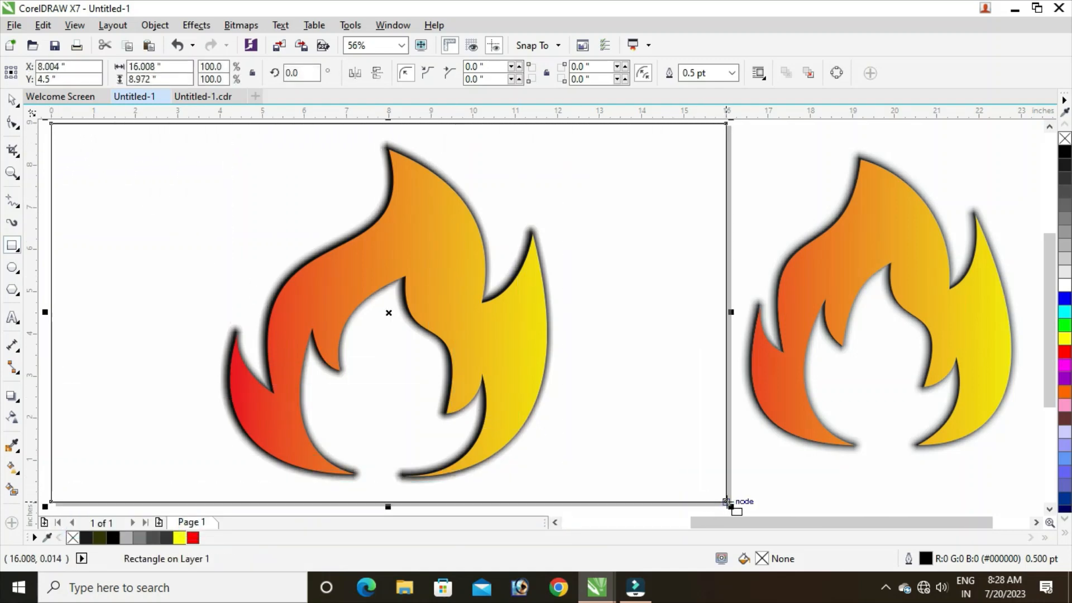
key("space")
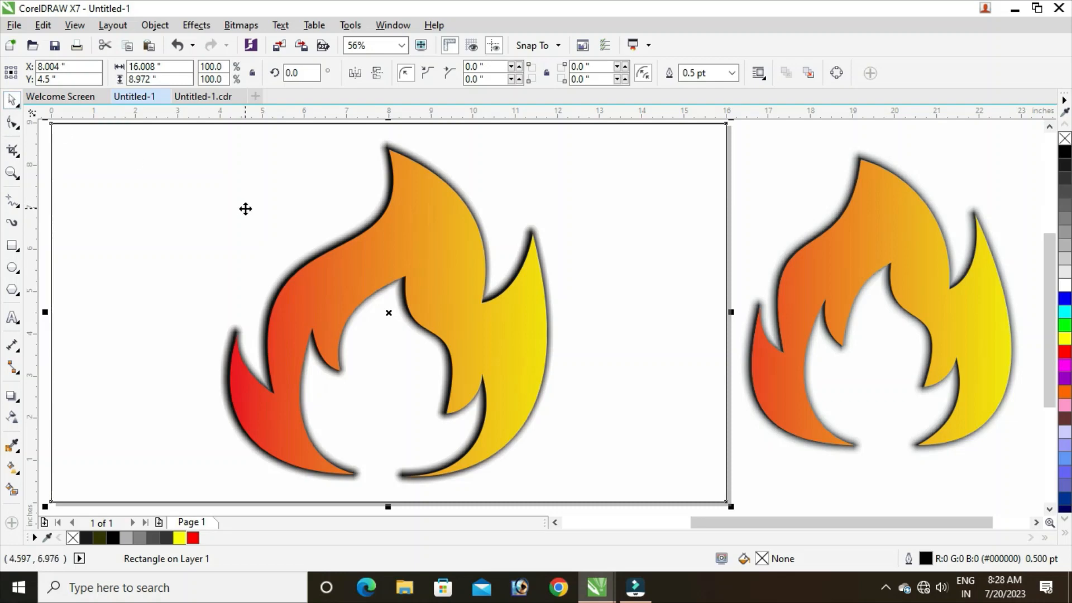
Send the page-sized rectangle behind the flame and fill it with dark grey #4D4D4D.
left_click(245, 208)
left_click(1065, 206)
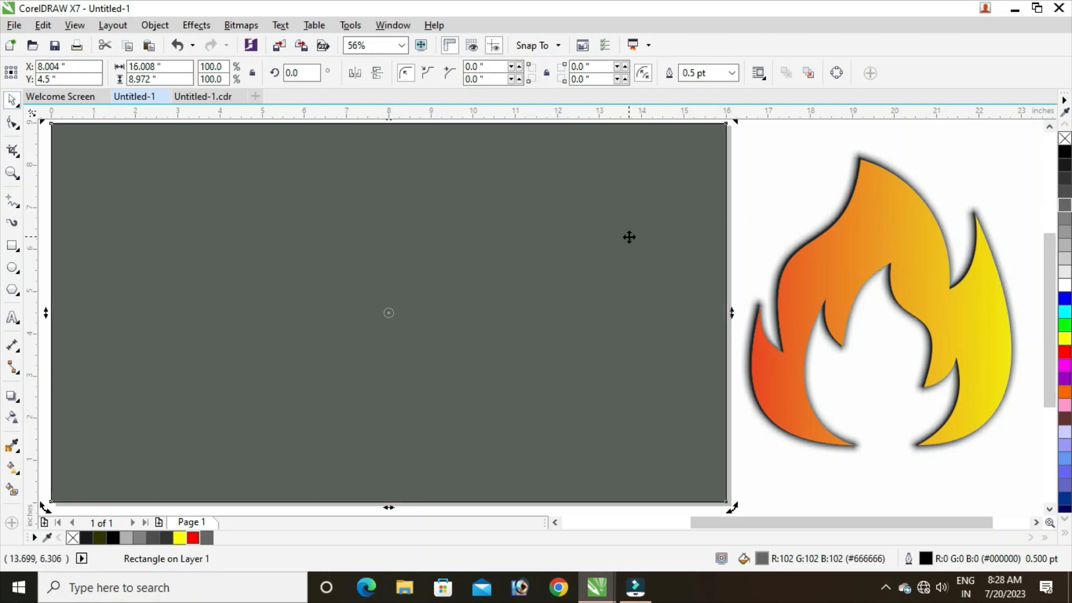
key("shift+Page_Down")
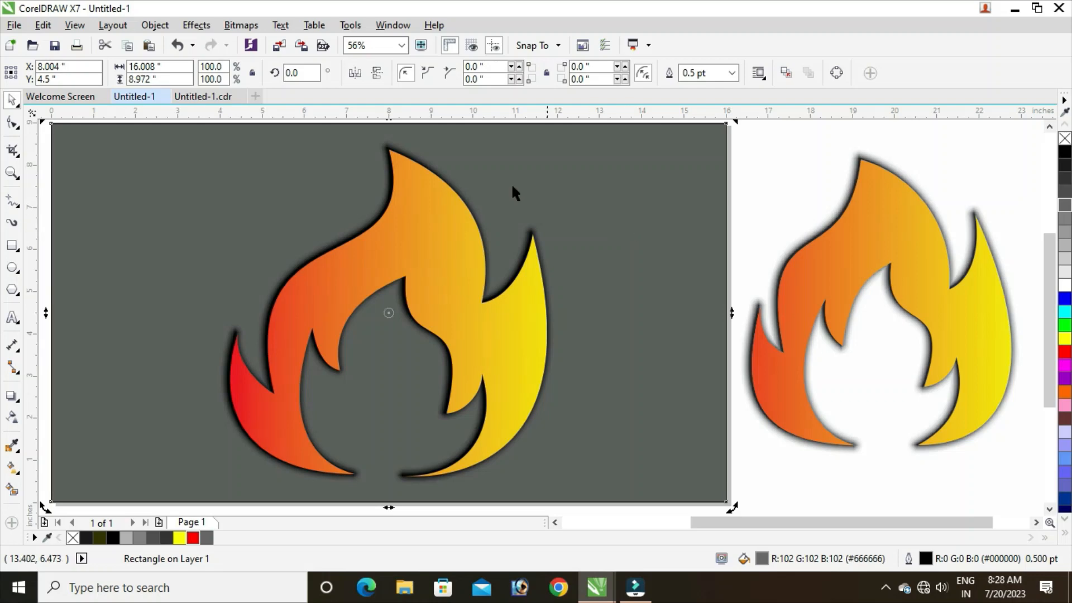
left_click(1065, 191)
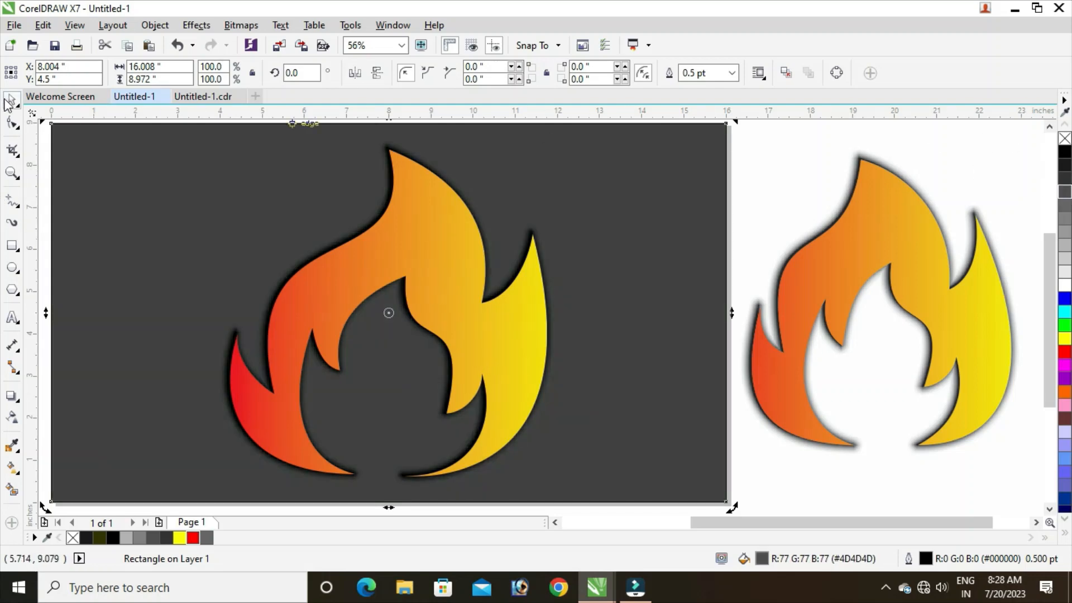
Show the finished flame artwork in full-screen preview.
left_click(43, 25)
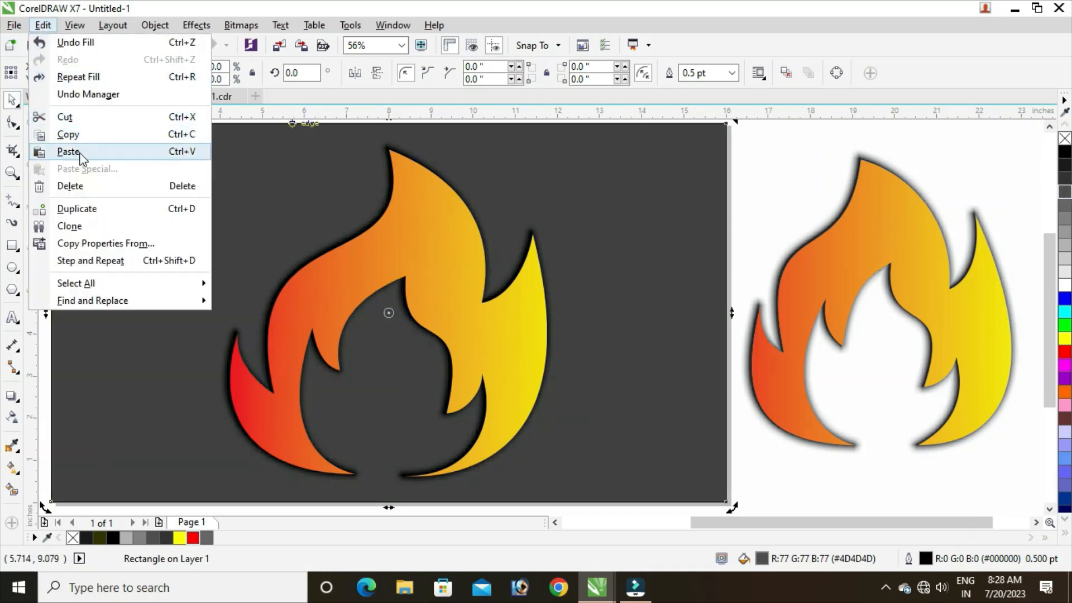
mouse_move(69, 28)
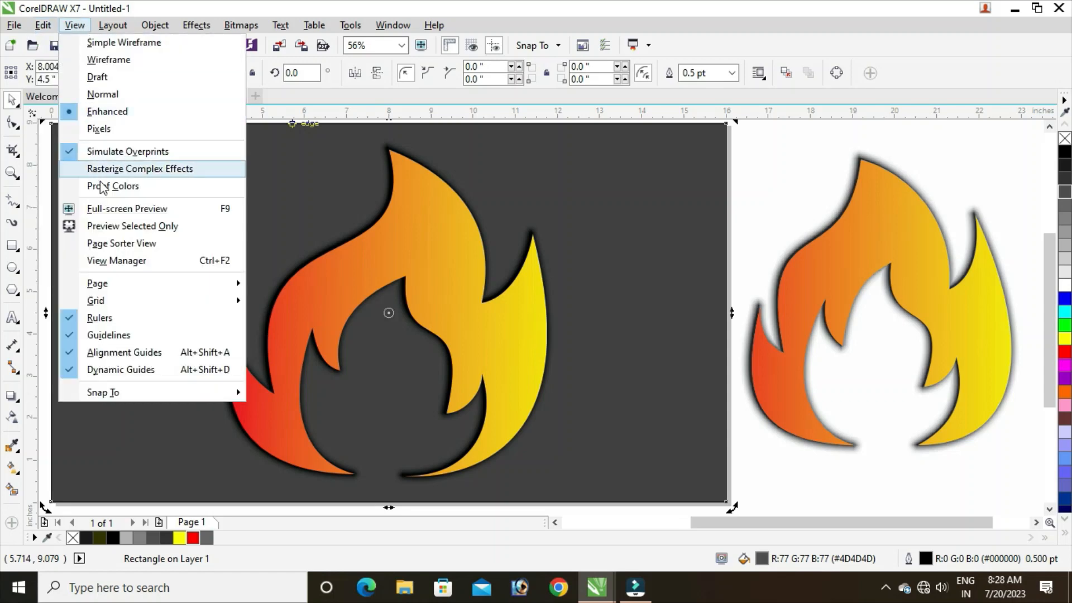
left_click(119, 207)
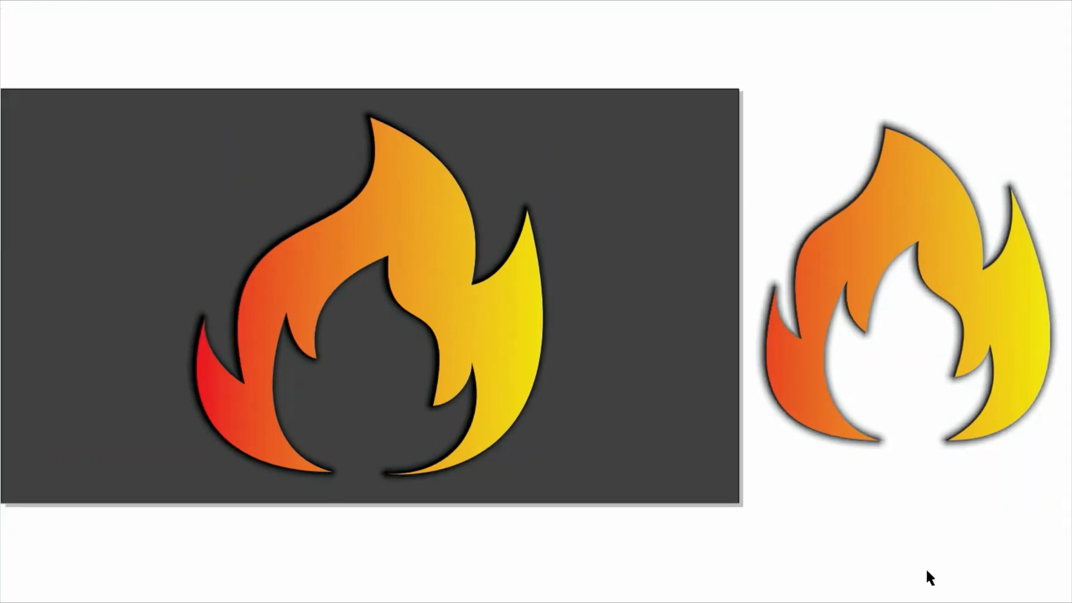